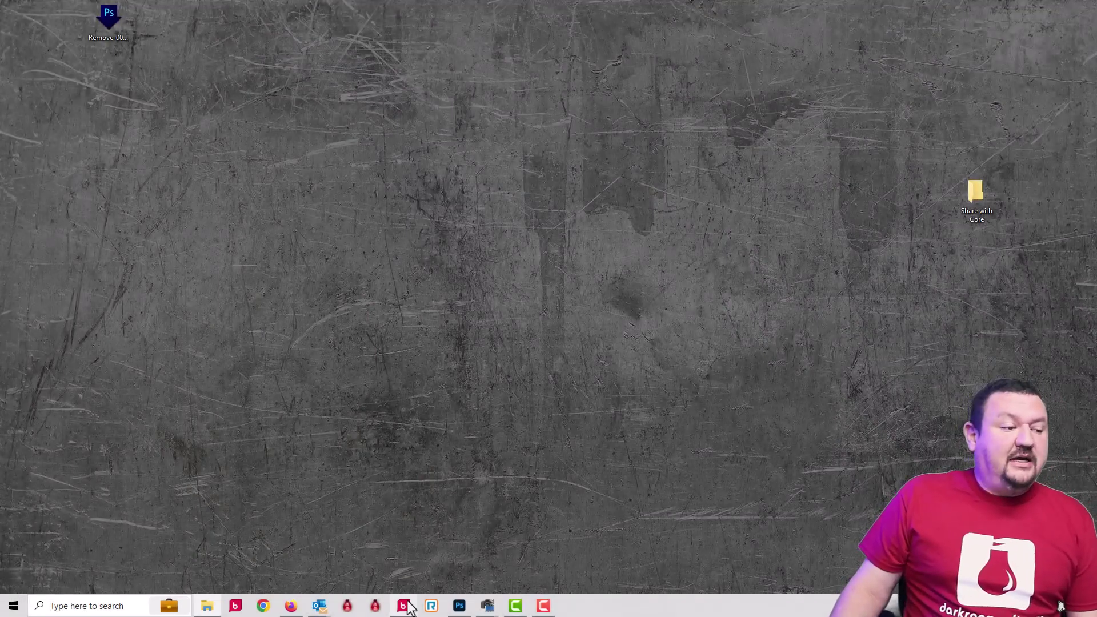
Add Happy easter.png as an artwork graphic that fills the blank template canvas
{"action": "left_click", "coordinate": [403, 608]}
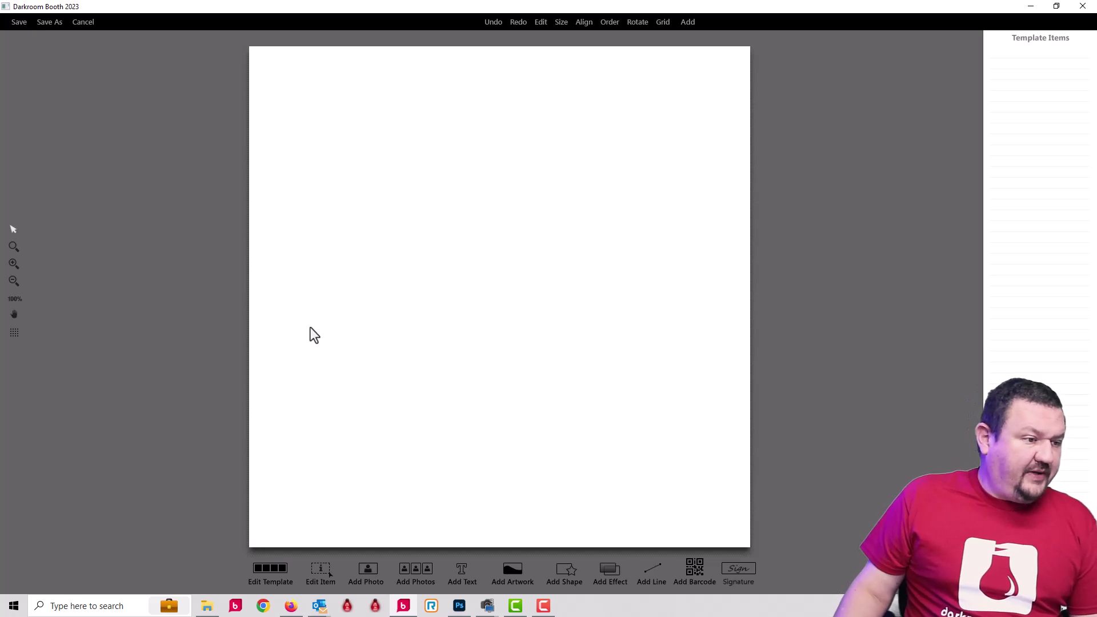
{"action": "left_click", "coordinate": [516, 569]}
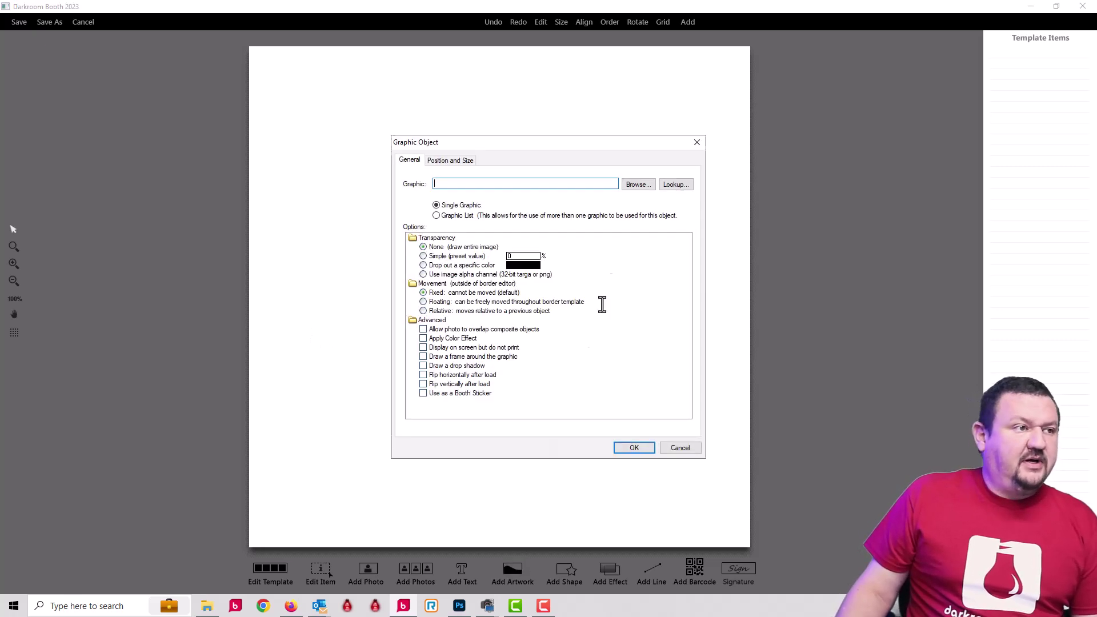
{"action": "left_click", "coordinate": [637, 185]}
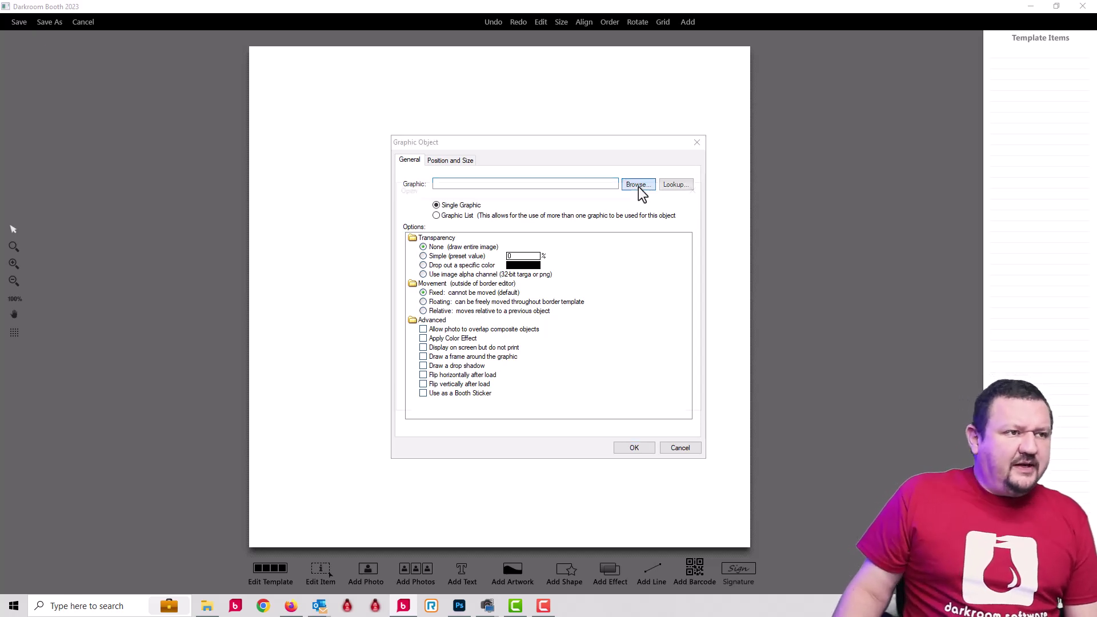
{"action": "left_click", "coordinate": [487, 260]}
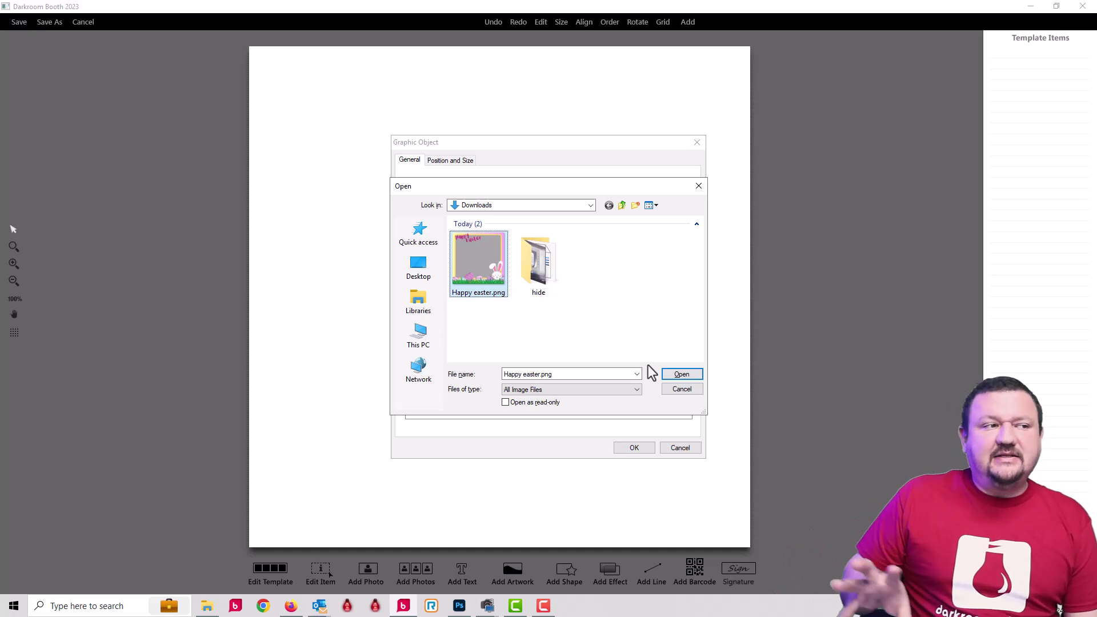
{"action": "left_click", "coordinate": [674, 374]}
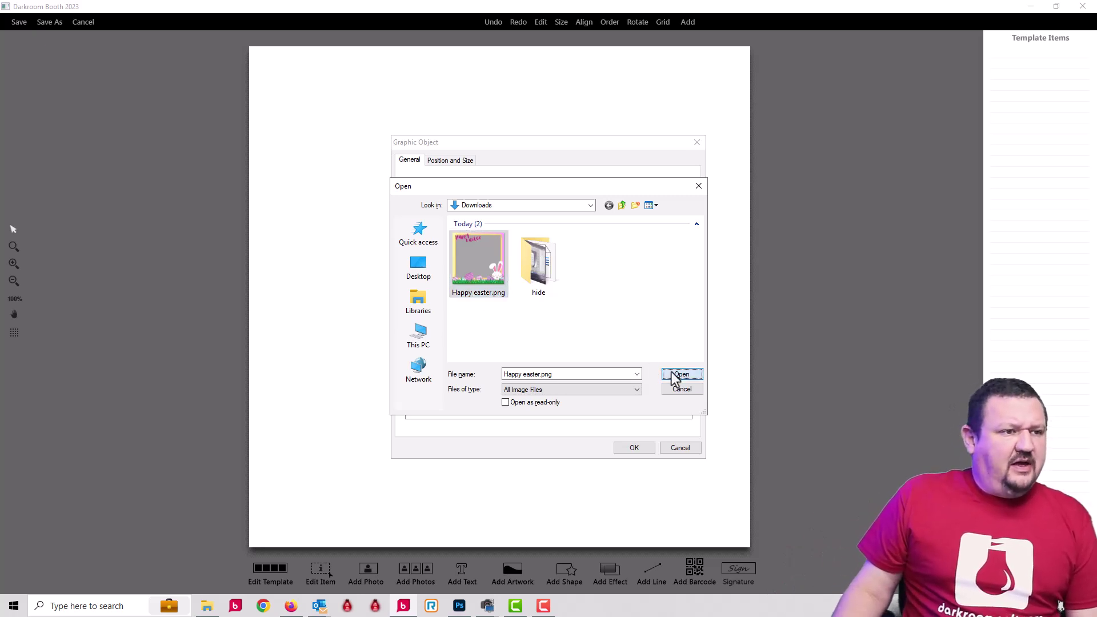
{"action": "left_click", "coordinate": [651, 448]}
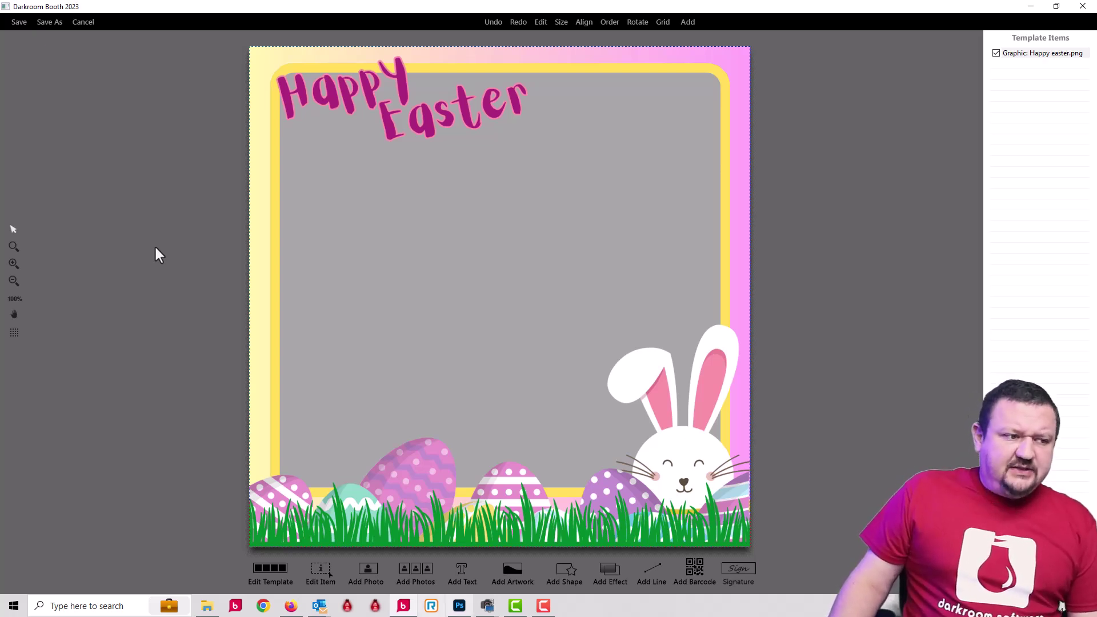
Add a Photo1 placeholder and reorder Template Items so it sits beneath the Happy easter.png graphic
{"action": "left_click", "coordinate": [372, 571]}
{"action": "left_click", "coordinate": [629, 444]}
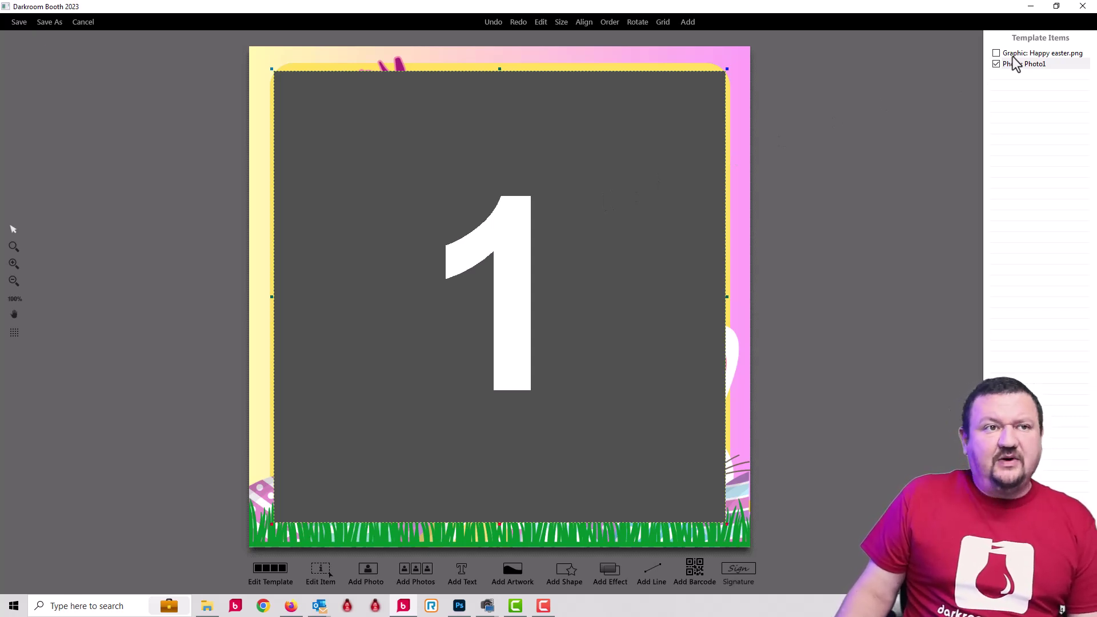
{"action": "left_click_drag", "start_coordinate": [1013, 56], "coordinate": [1016, 65]}
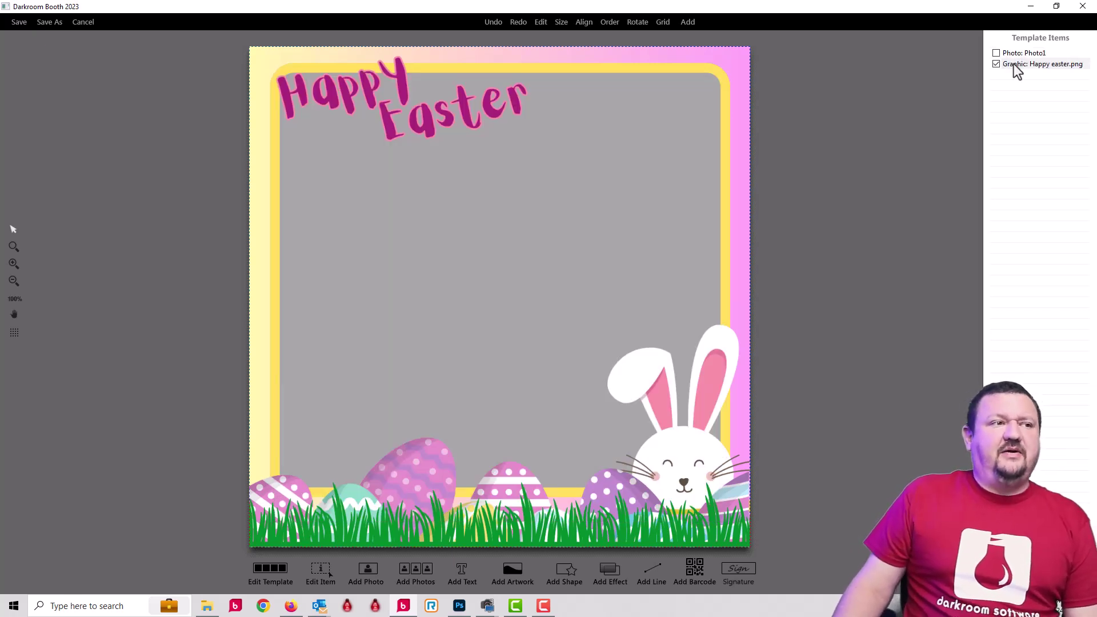
{"action": "left_click_drag", "start_coordinate": [1016, 69], "coordinate": [1037, 70]}
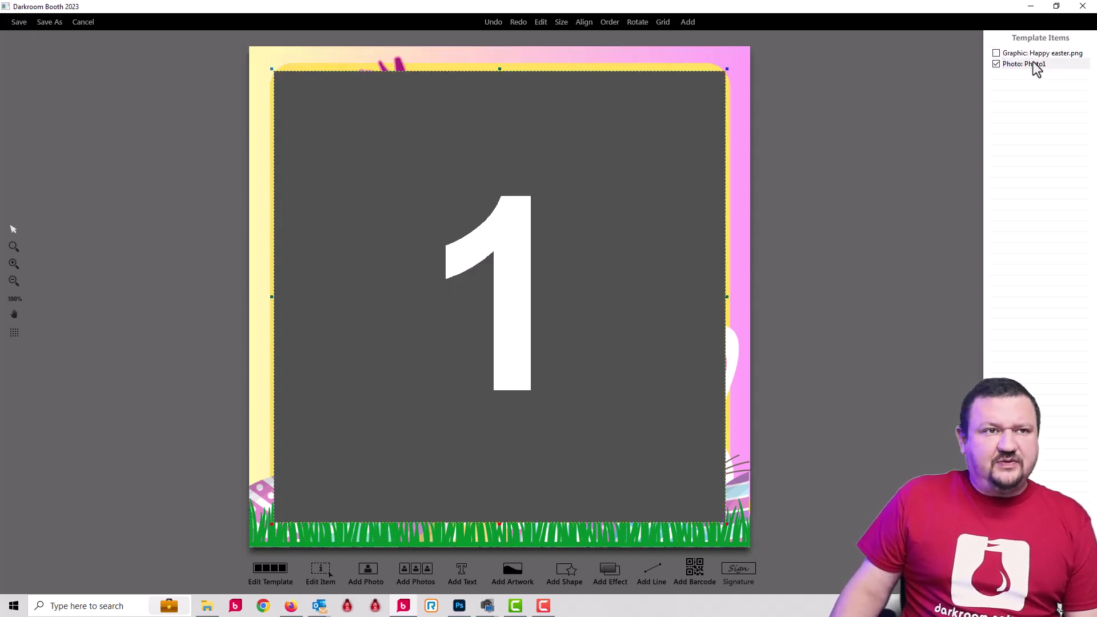
{"action": "left_click_drag", "start_coordinate": [1028, 64], "coordinate": [1030, 54]}
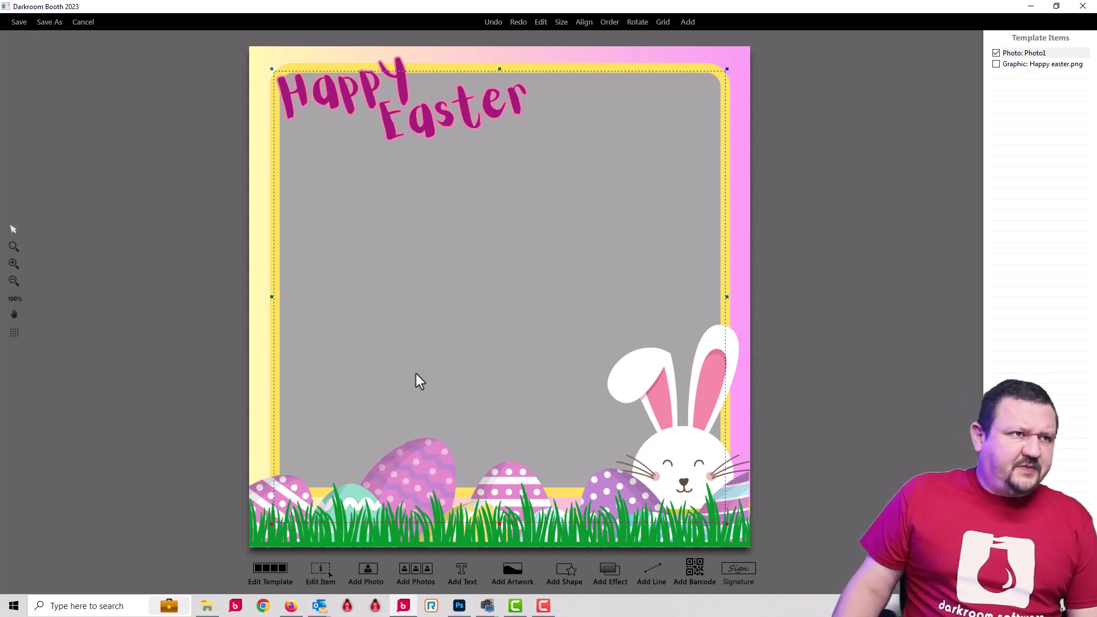
Open Happy easter.png as a new document in Photoshop
{"action": "left_click", "coordinate": [1029, 7]}
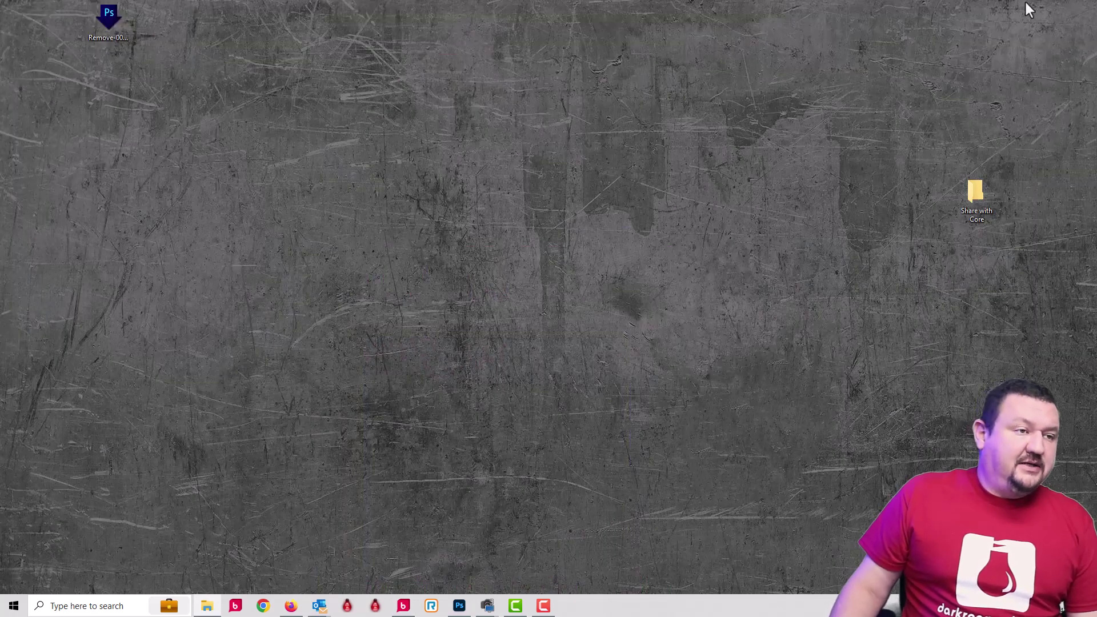
{"action": "left_click", "coordinate": [459, 606]}
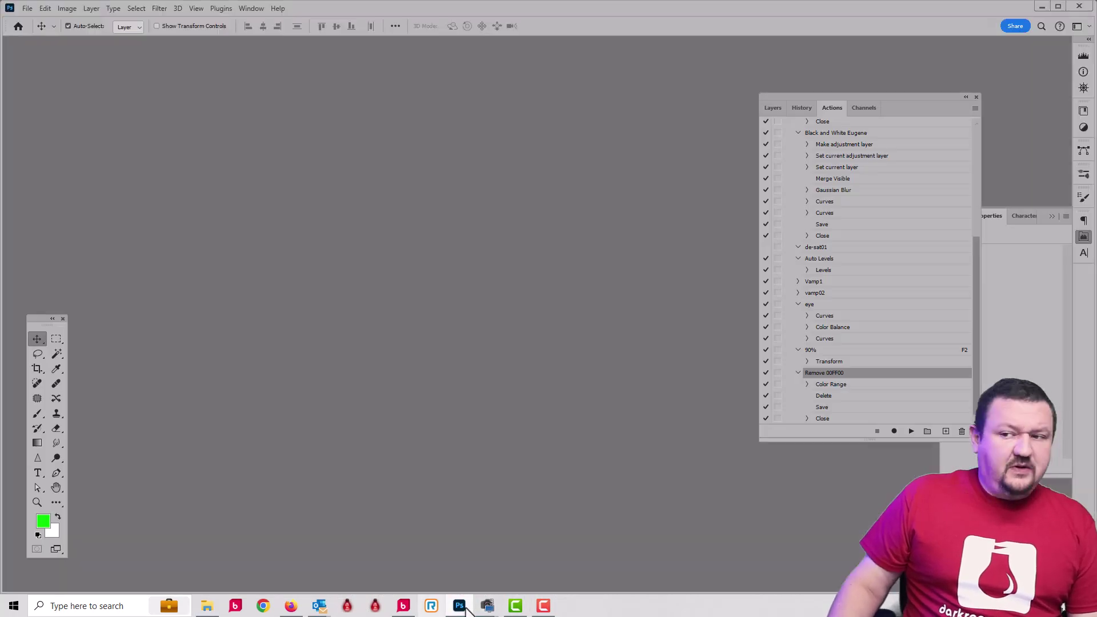
{"action": "left_click_drag", "start_coordinate": [949, 452], "coordinate": [431, 232]}
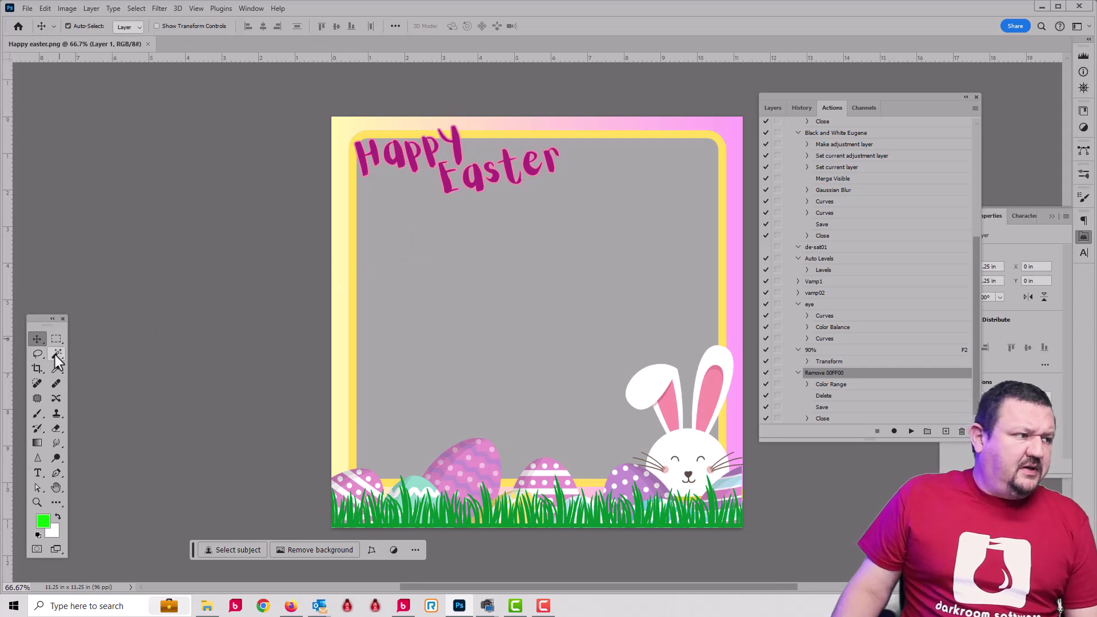
Select the grey photo area with the Magic Wand and delete it to make it transparent
{"action": "left_click", "coordinate": [56, 353]}
{"action": "left_click", "coordinate": [422, 320]}
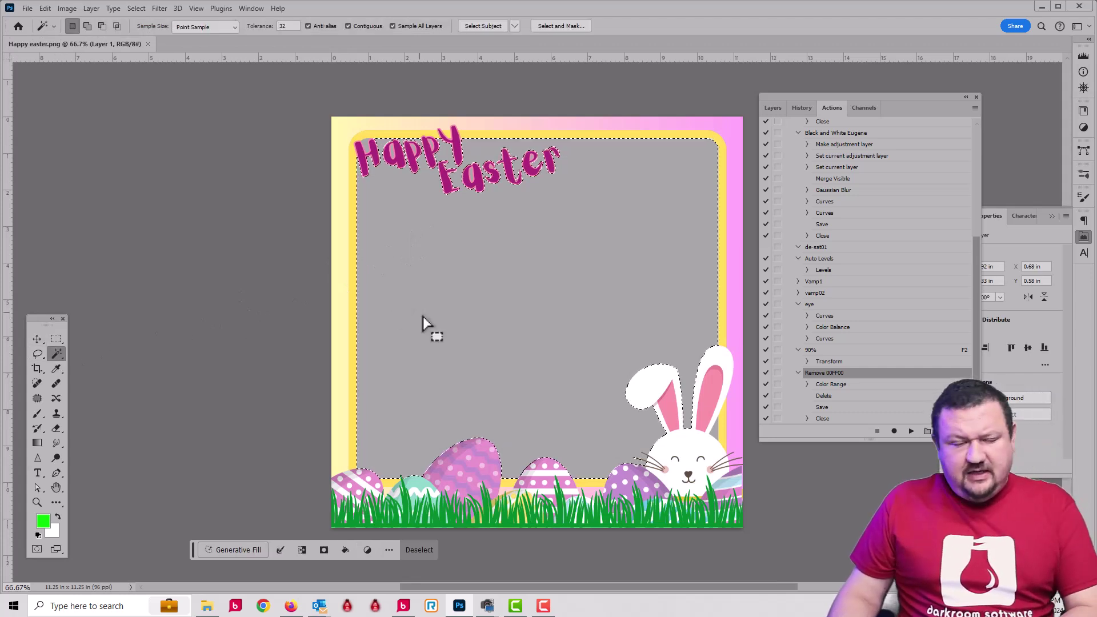
{"action": "key", "text": "Delete"}
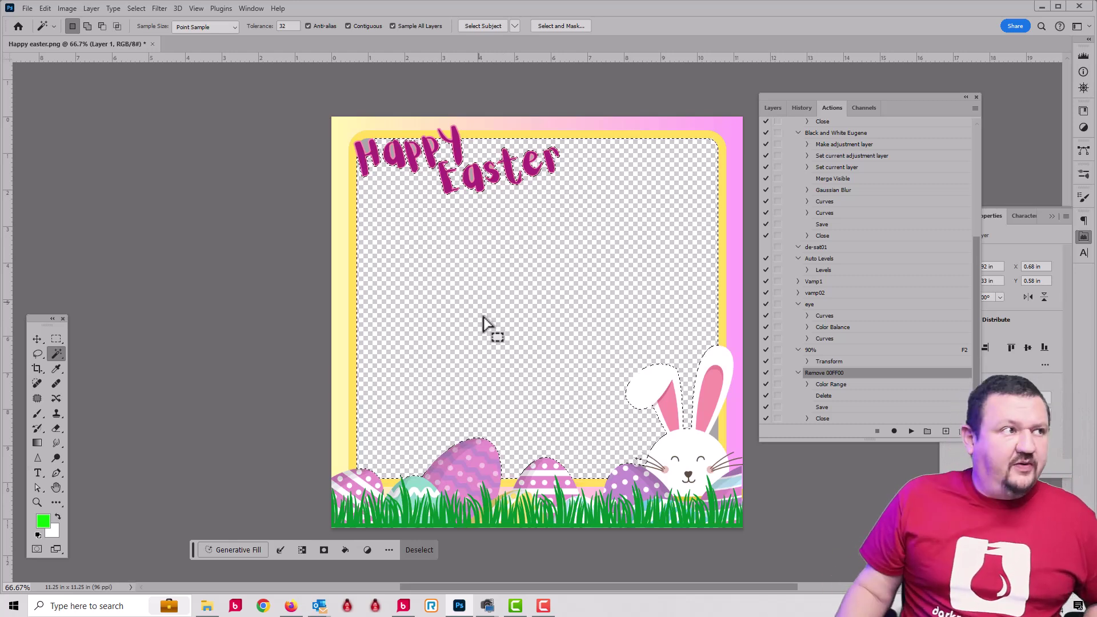
Deselect, close Happy easter.png without saving, and minimise Photoshop
{"action": "left_click", "coordinate": [133, 9]}
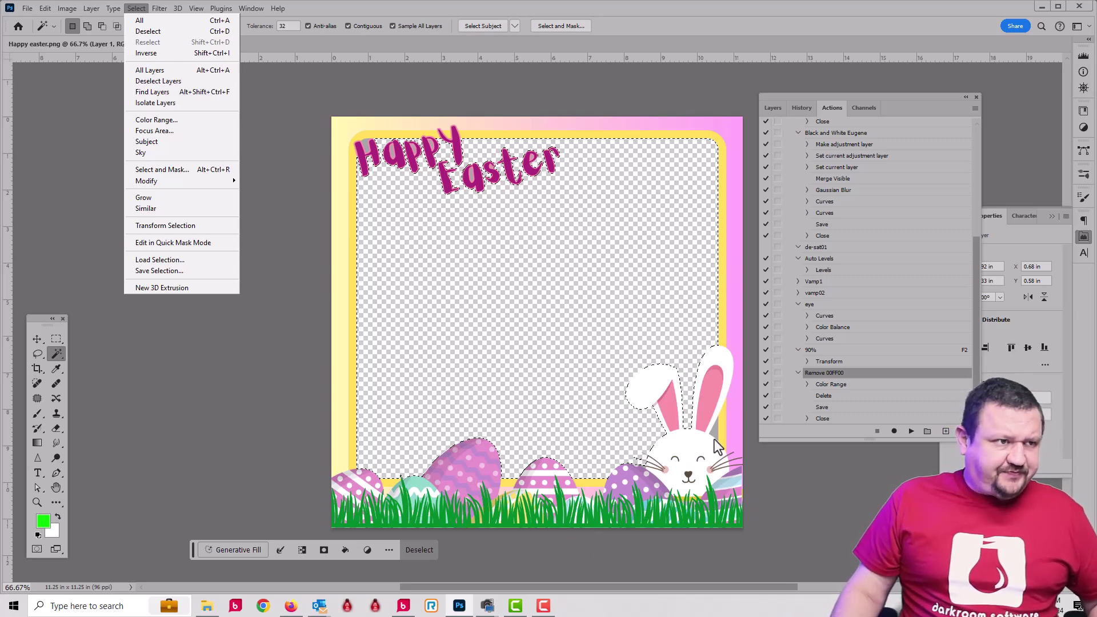
{"action": "key", "text": "ctrl+d"}
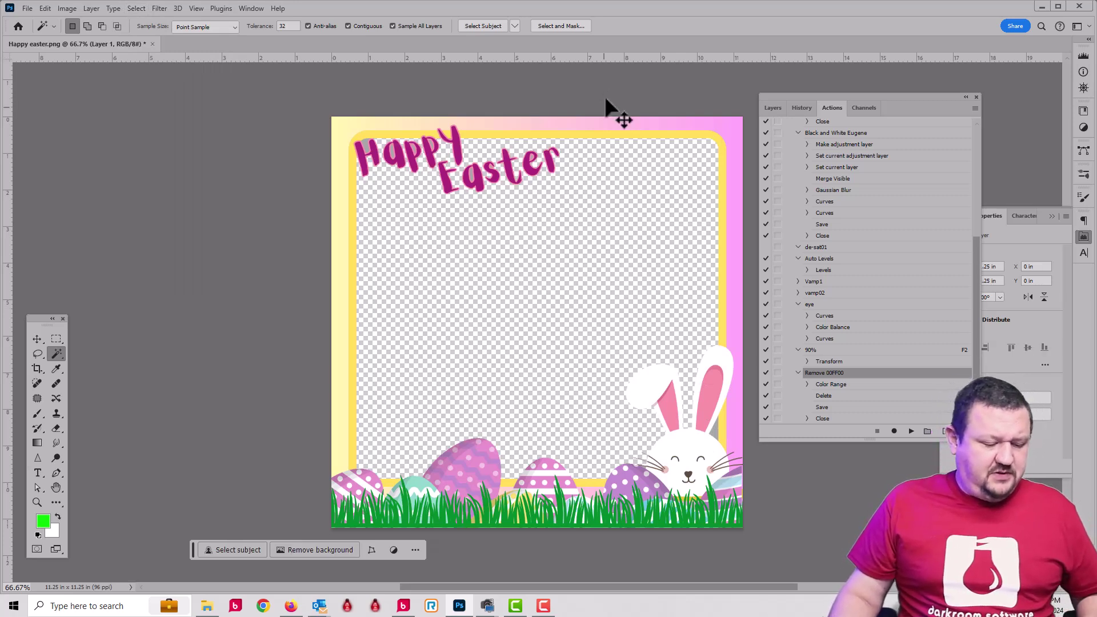
{"action": "key", "text": "ctrl+w"}
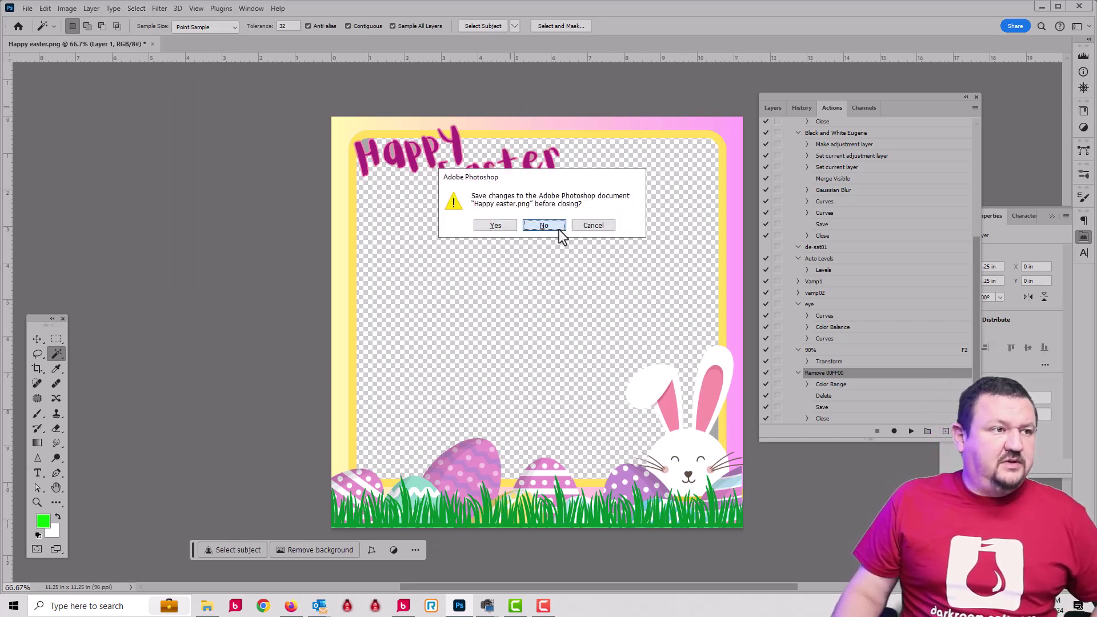
{"action": "left_click", "coordinate": [558, 228]}
{"action": "left_click", "coordinate": [1042, 6]}
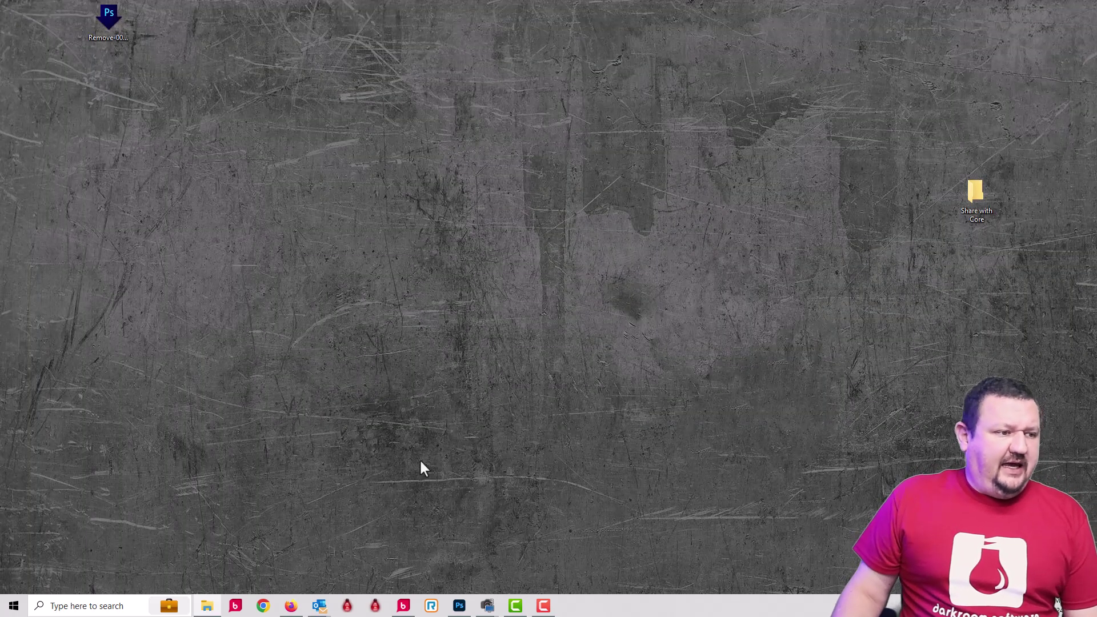
Fill the Happy easter design's grey inner frame with colour 00ff00
{"action": "left_click", "coordinate": [291, 606]}
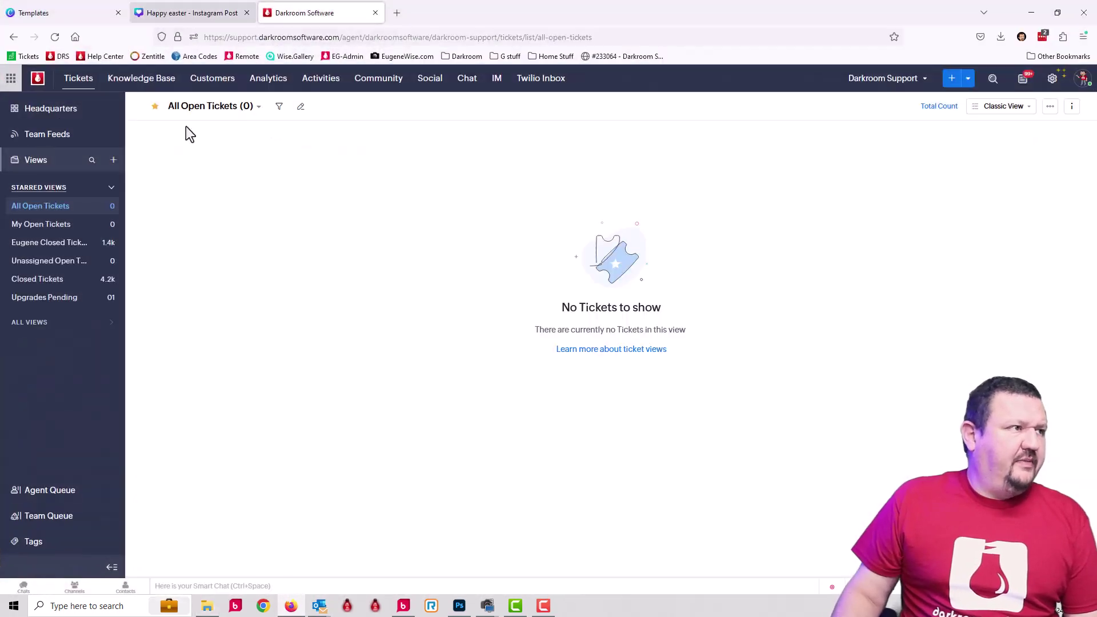
{"action": "left_click", "coordinate": [163, 10]}
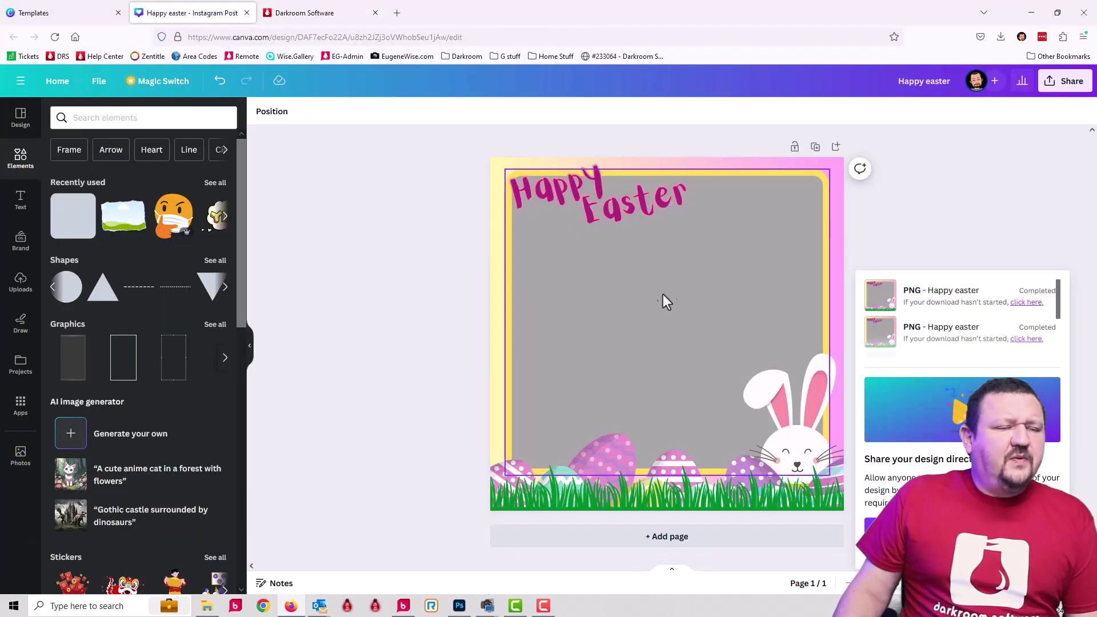
{"action": "left_click", "coordinate": [636, 328]}
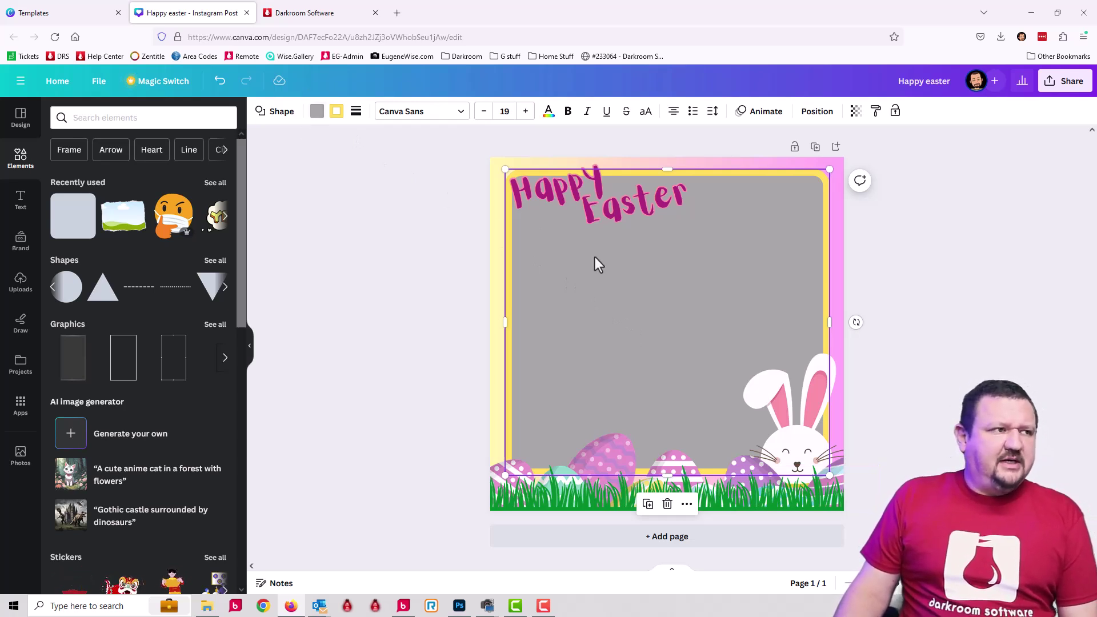
{"action": "left_click", "coordinate": [317, 113]}
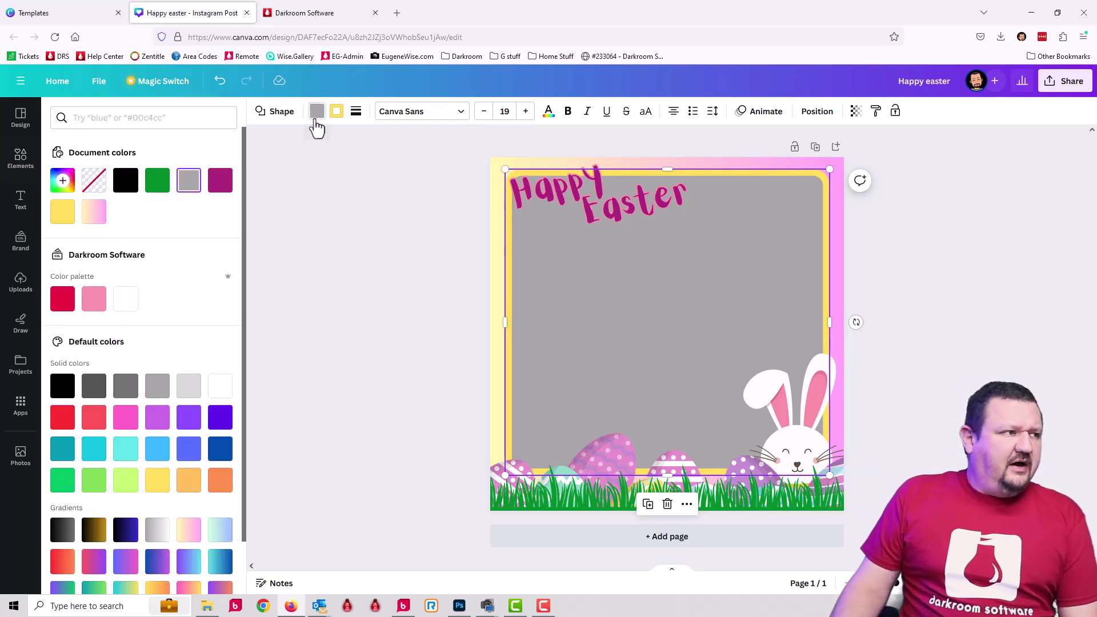
{"action": "left_click", "coordinate": [162, 115]}
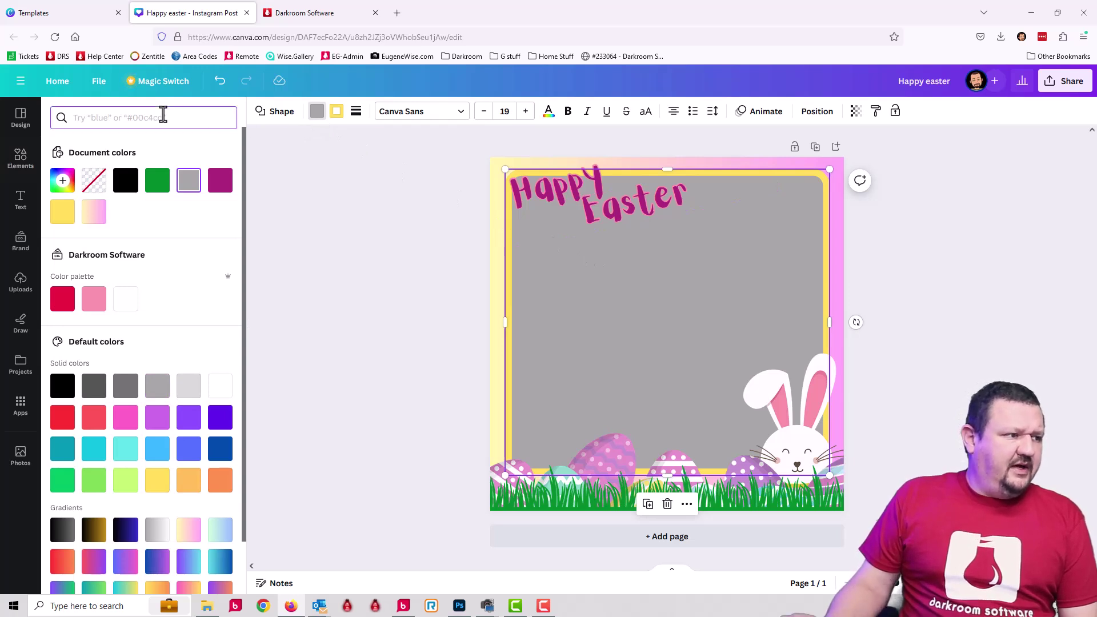
{"action": "type", "text": "00"}
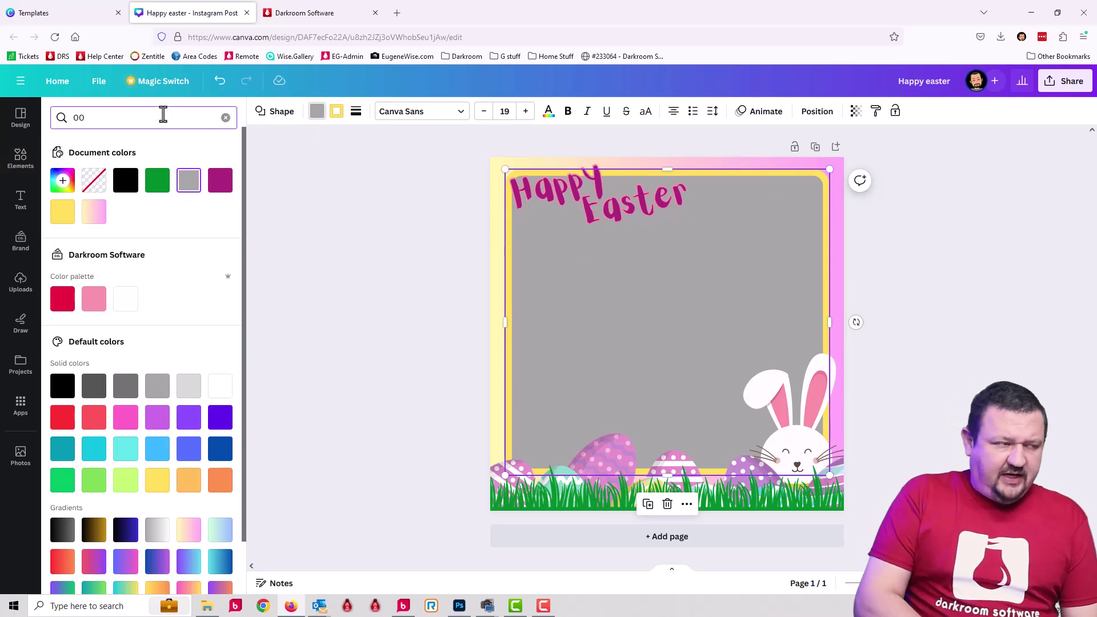
{"action": "type", "text": "ff00"}
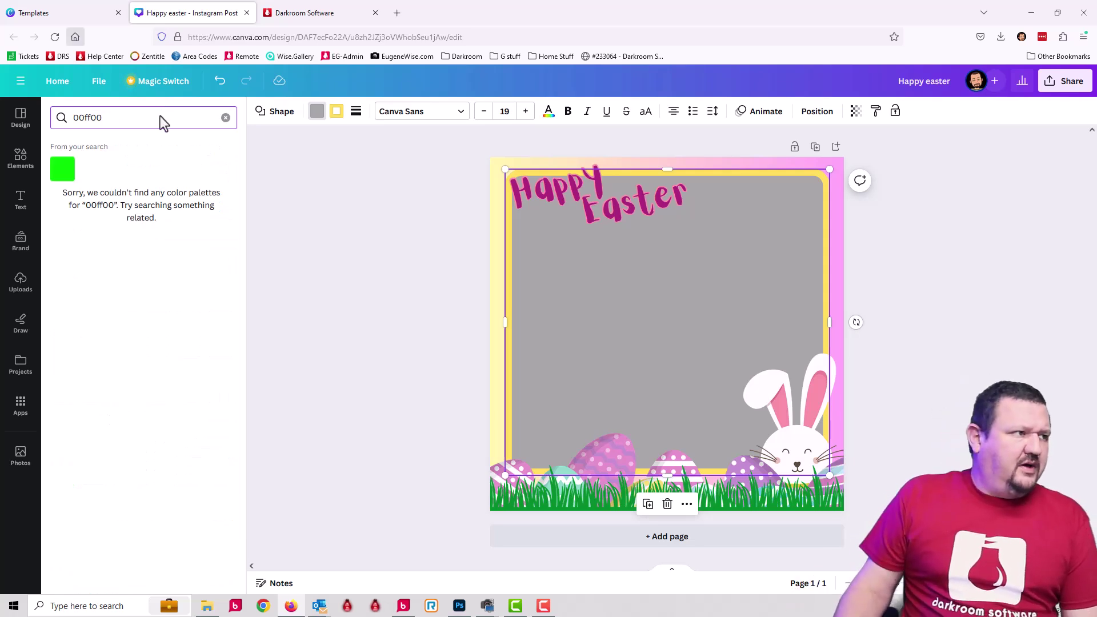
{"action": "left_click", "coordinate": [63, 171]}
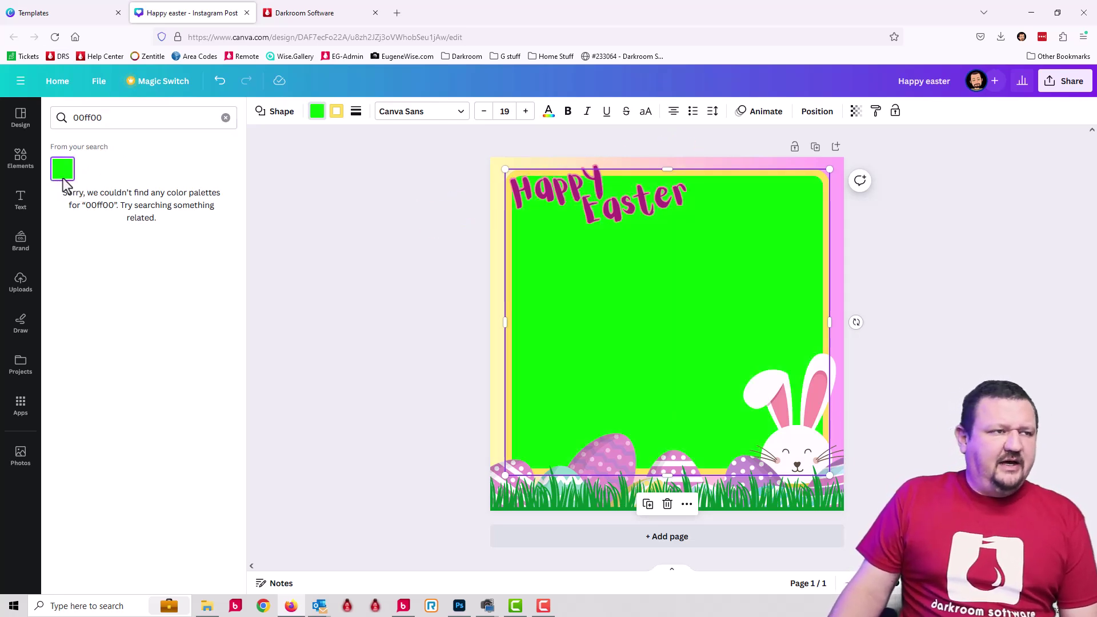
Download the green-filled design from Canva as a PNG and minimise Firefox
{"action": "left_click", "coordinate": [1068, 87]}
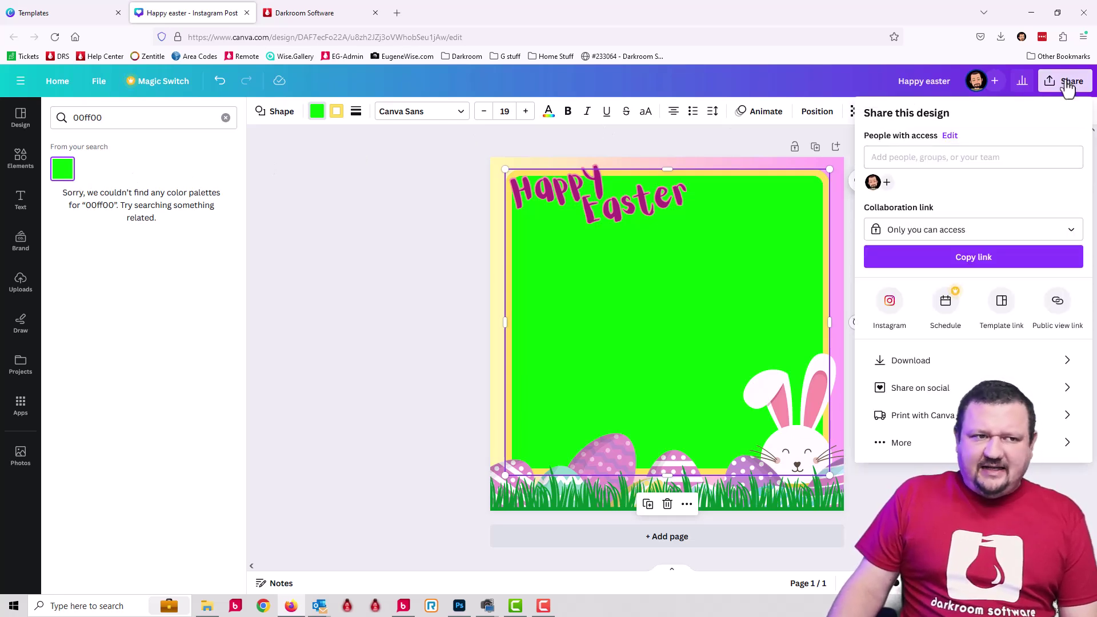
{"action": "left_click", "coordinate": [923, 361]}
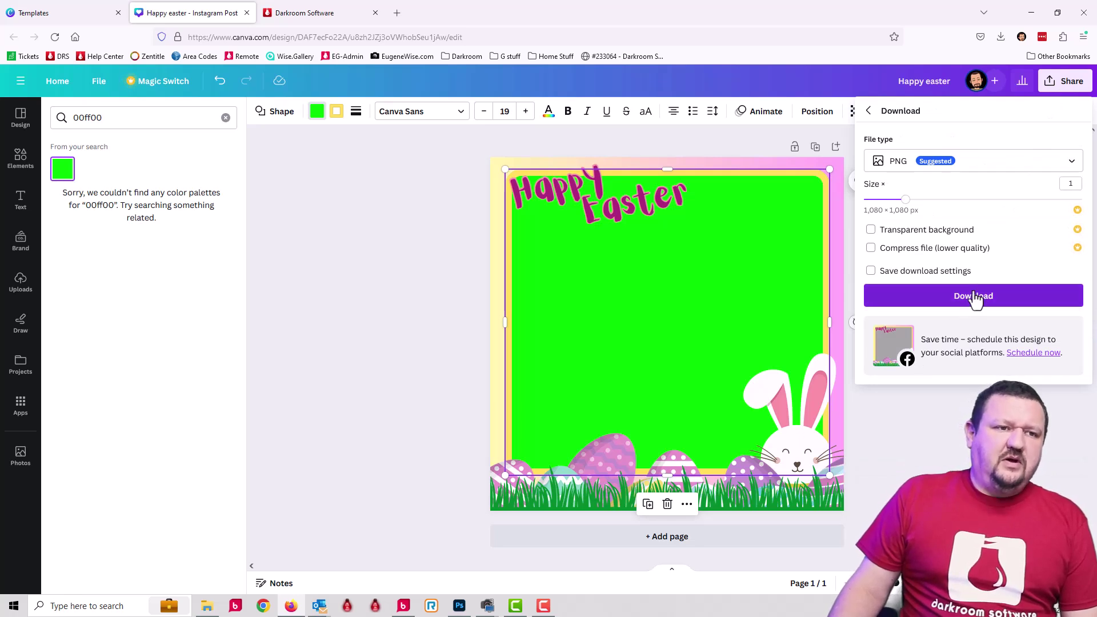
{"action": "left_click", "coordinate": [949, 303]}
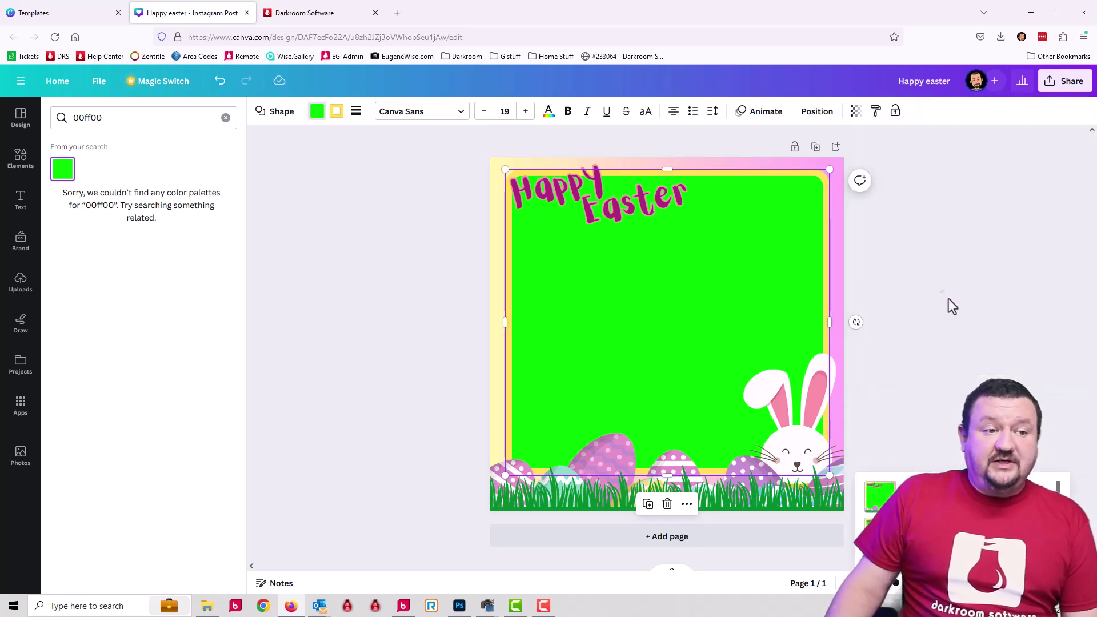
{"action": "left_click", "coordinate": [1029, 12]}
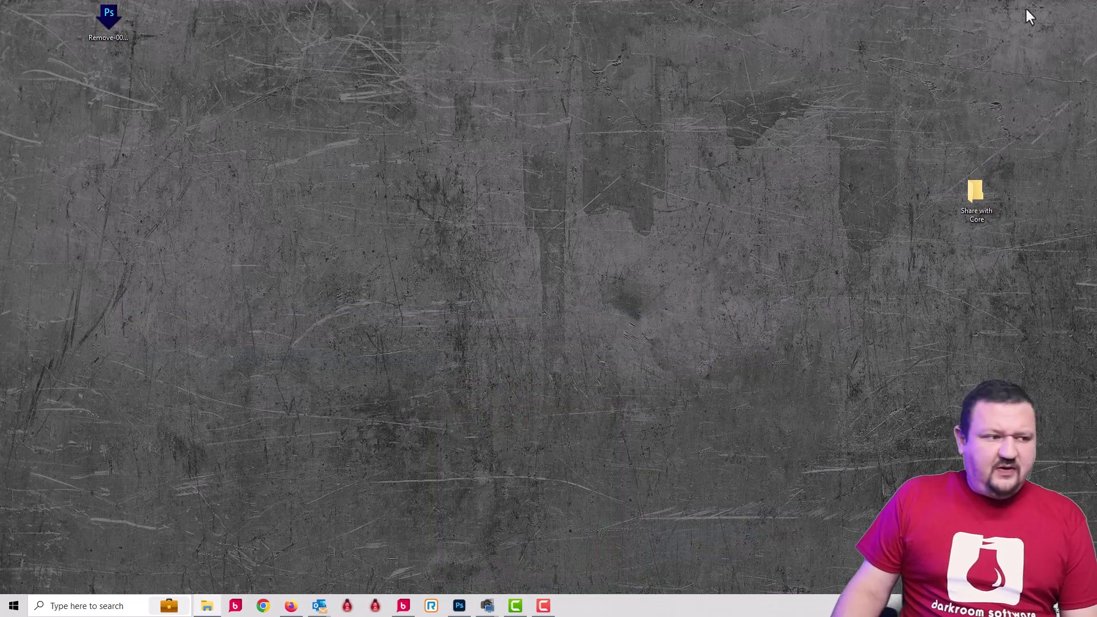
Open the downloaded Happy easter(1).png in Photoshop
{"action": "left_click", "coordinate": [459, 607]}
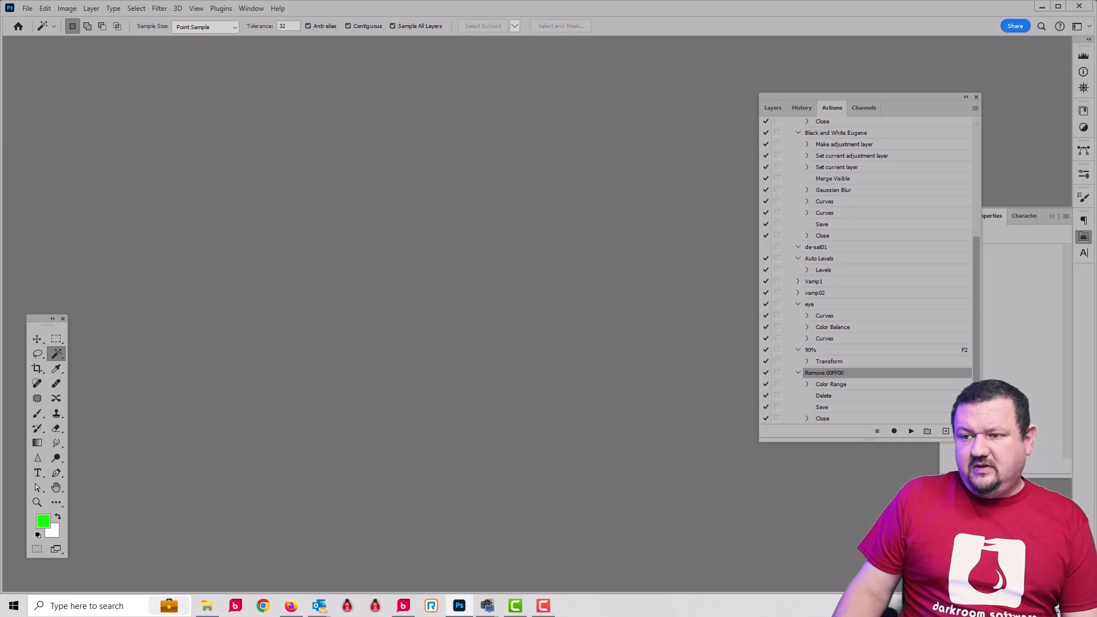
{"action": "left_click_drag", "start_coordinate": [960, 400], "coordinate": [299, 235]}
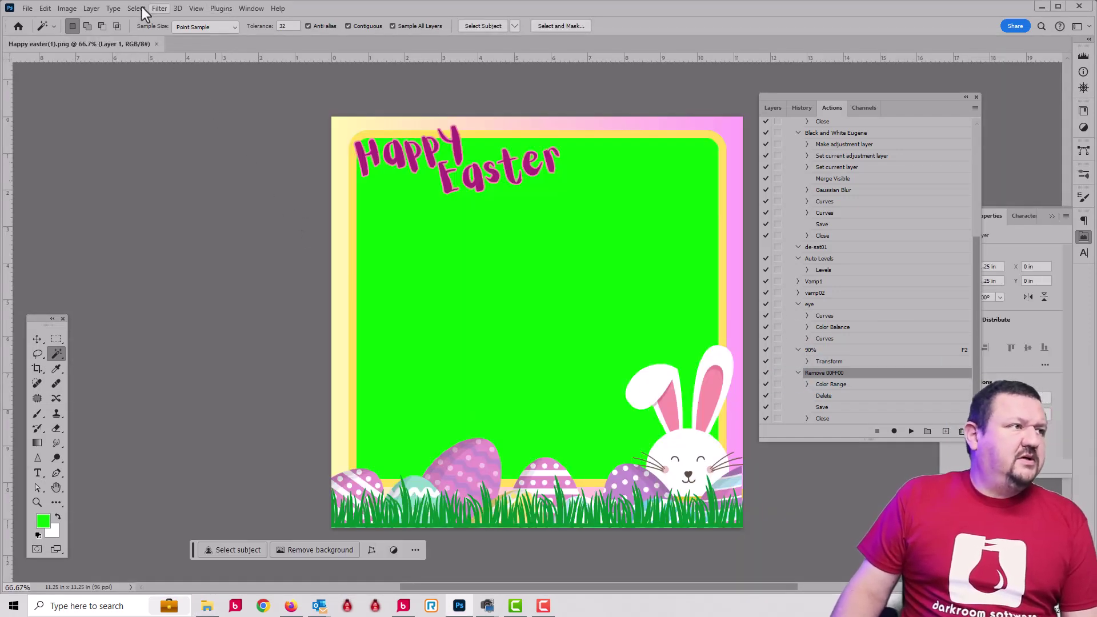
{"action": "left_click", "coordinate": [136, 8]}
Select the green area via Color Range with Localized Color Clusters off, and delete it
{"action": "left_click", "coordinate": [156, 120]}
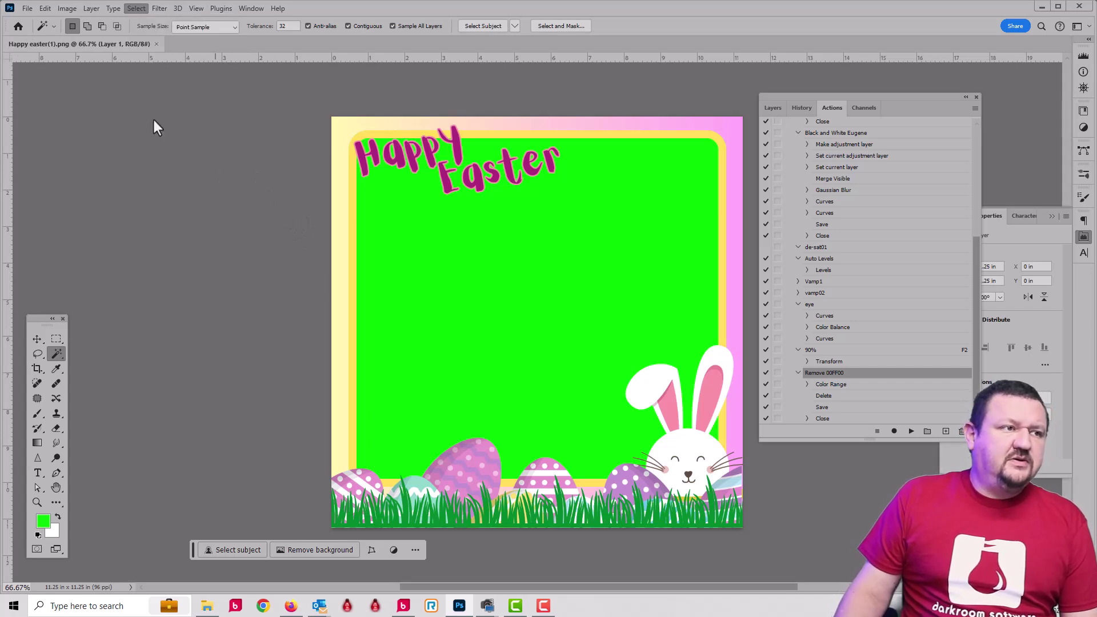
{"action": "left_click", "coordinate": [604, 241]}
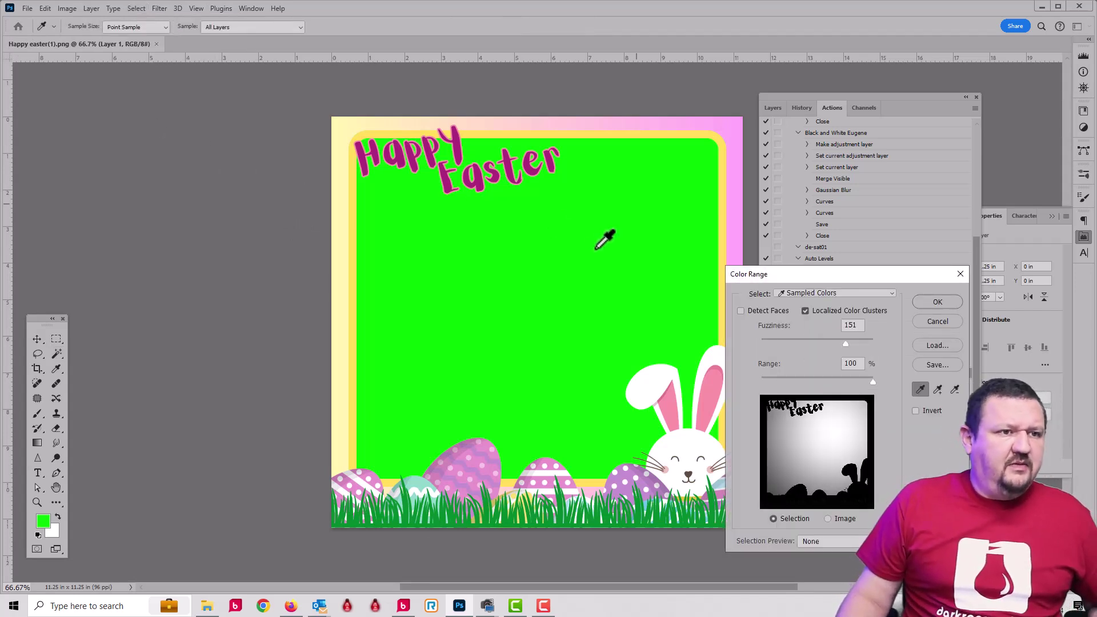
{"action": "left_click", "coordinate": [806, 311]}
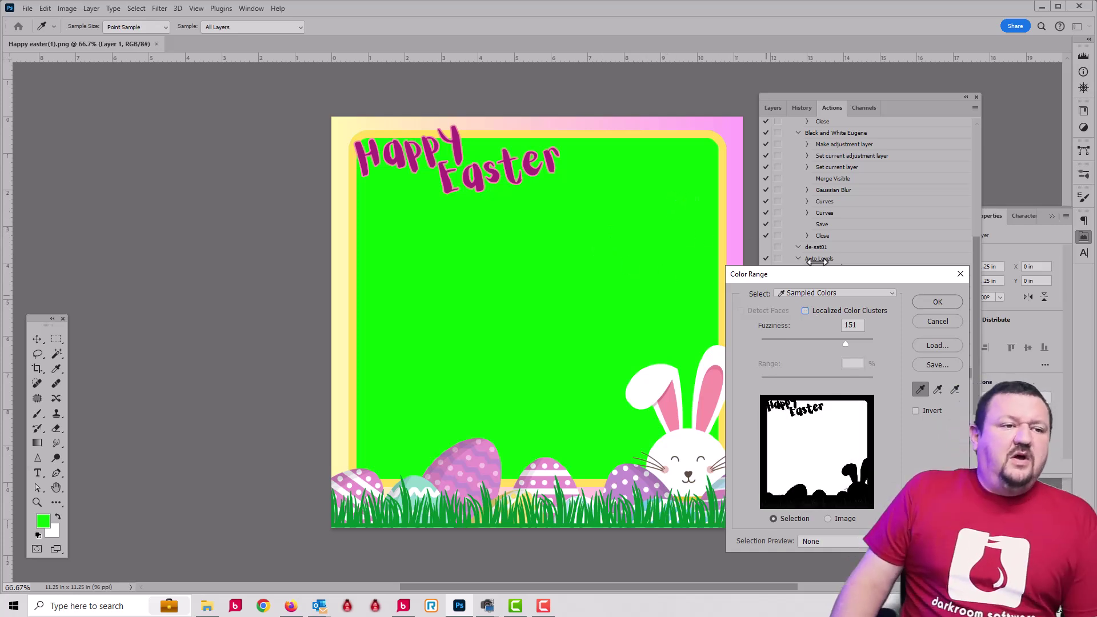
{"action": "left_click", "coordinate": [938, 302]}
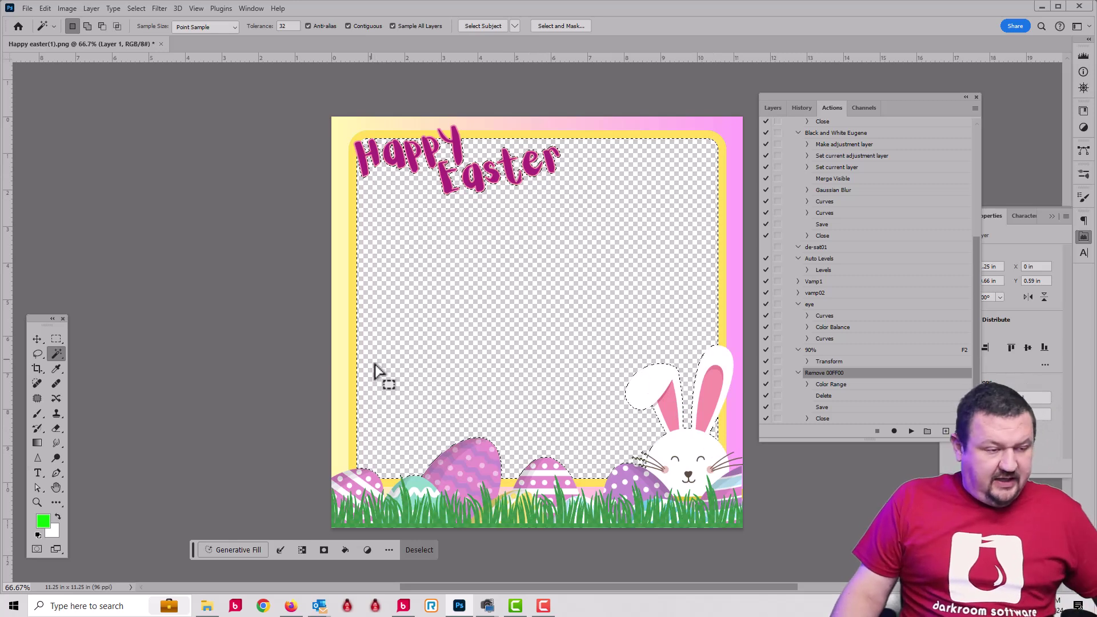
Save Happy easter(1).png with its transparent centre and minimise Photoshop
{"action": "left_click", "coordinate": [38, 340]}
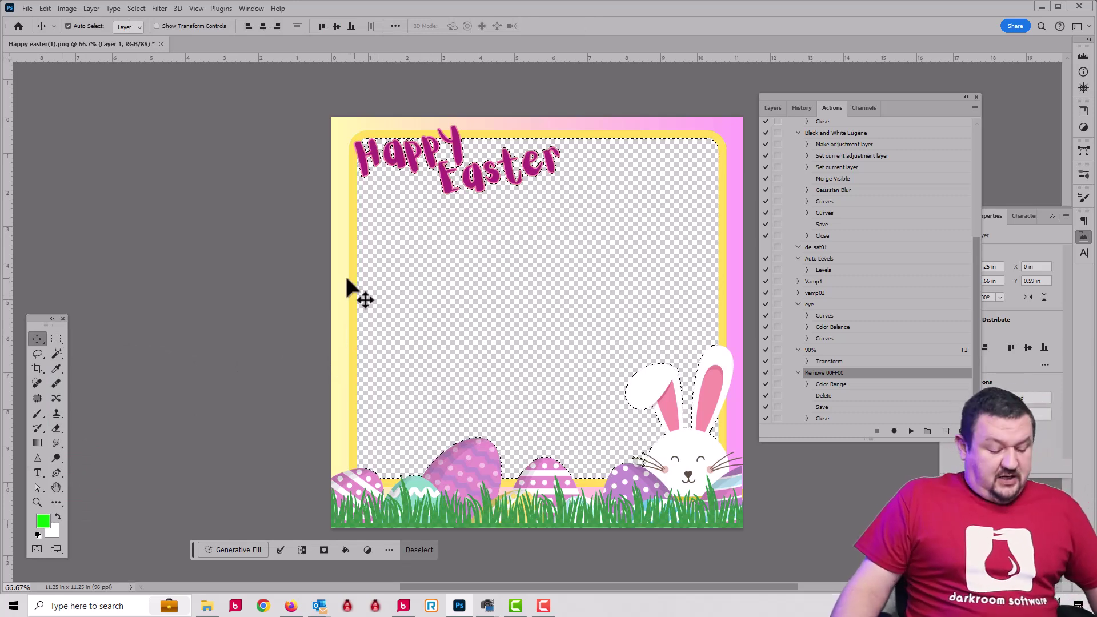
{"action": "key", "text": "ctrl"}
{"action": "key", "text": "ctrl+s"}
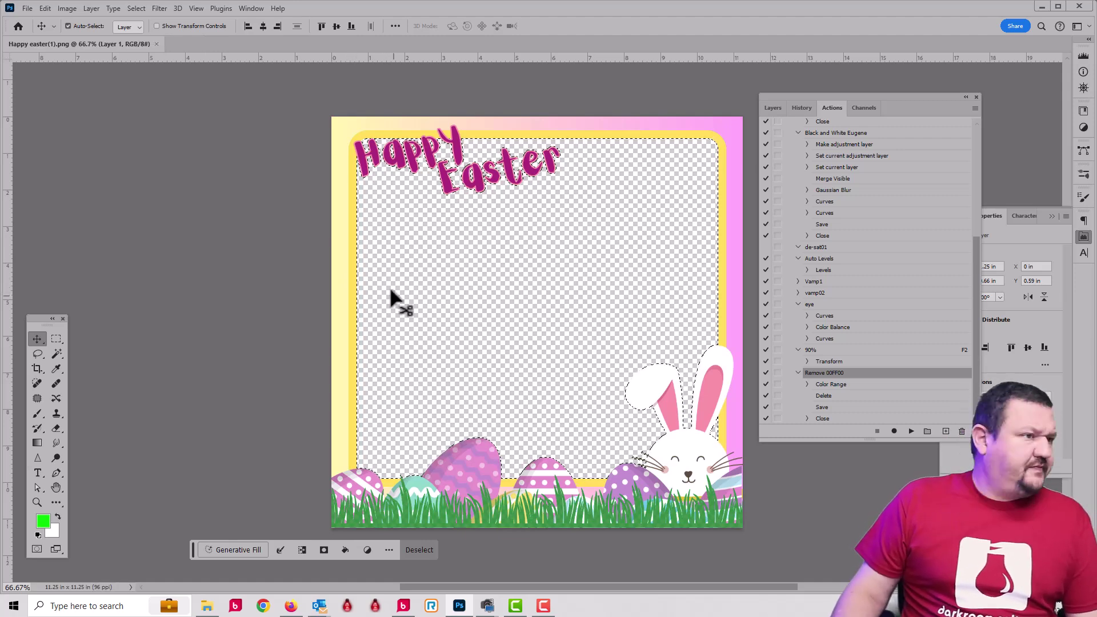
{"action": "left_click", "coordinate": [1043, 6]}
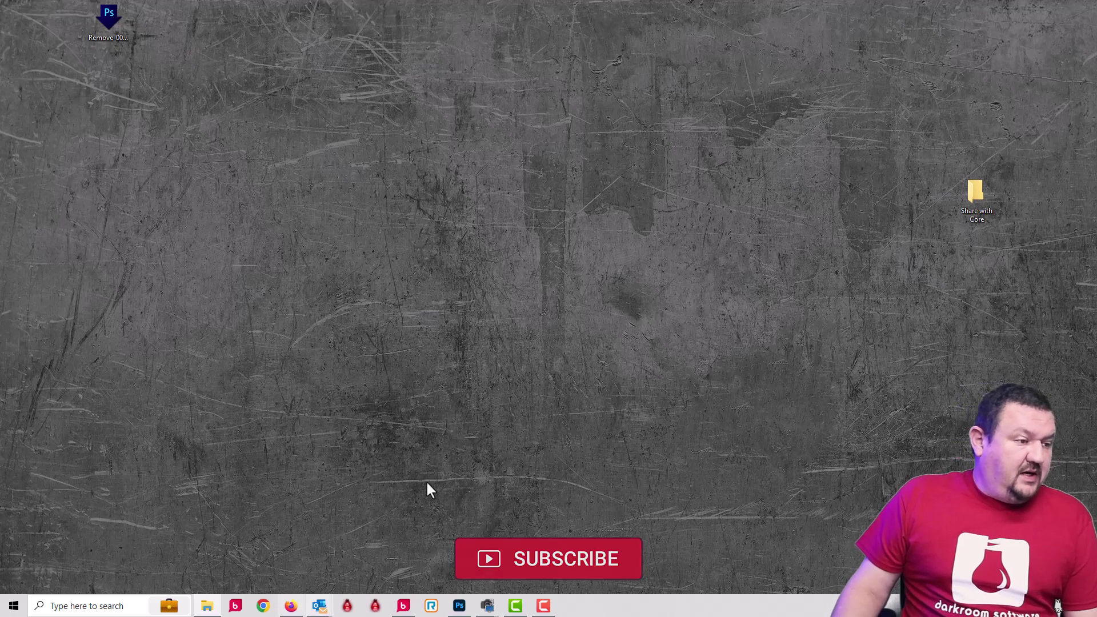
Swap the template graphic for Happy easter(1).png and minimise Darkroom Booth
{"action": "left_click", "coordinate": [403, 605]}
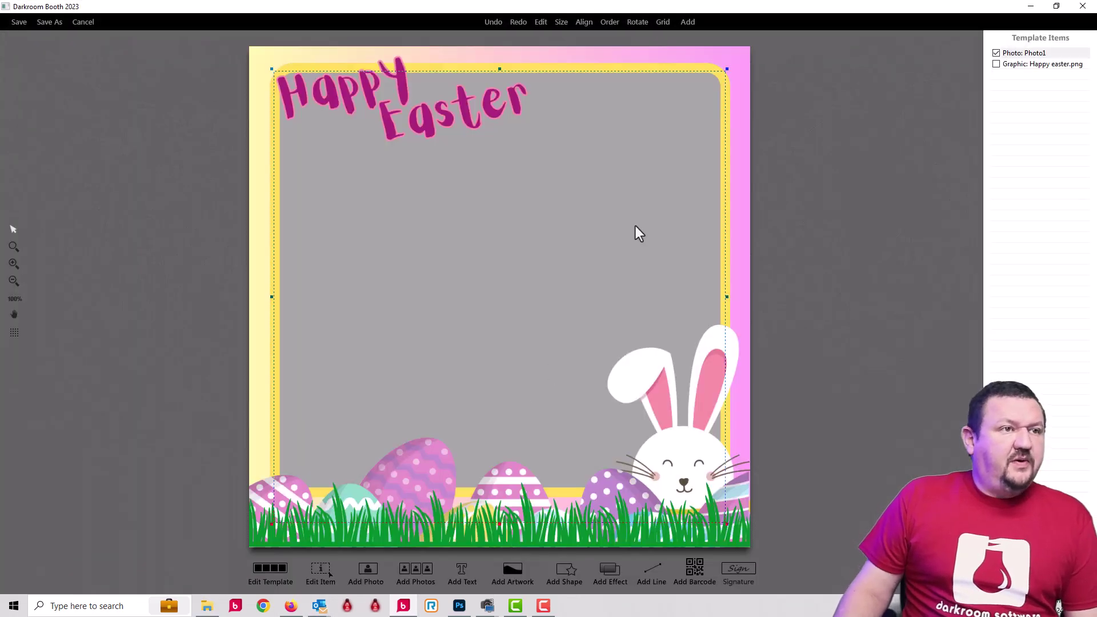
{"action": "double_click", "coordinate": [742, 57]}
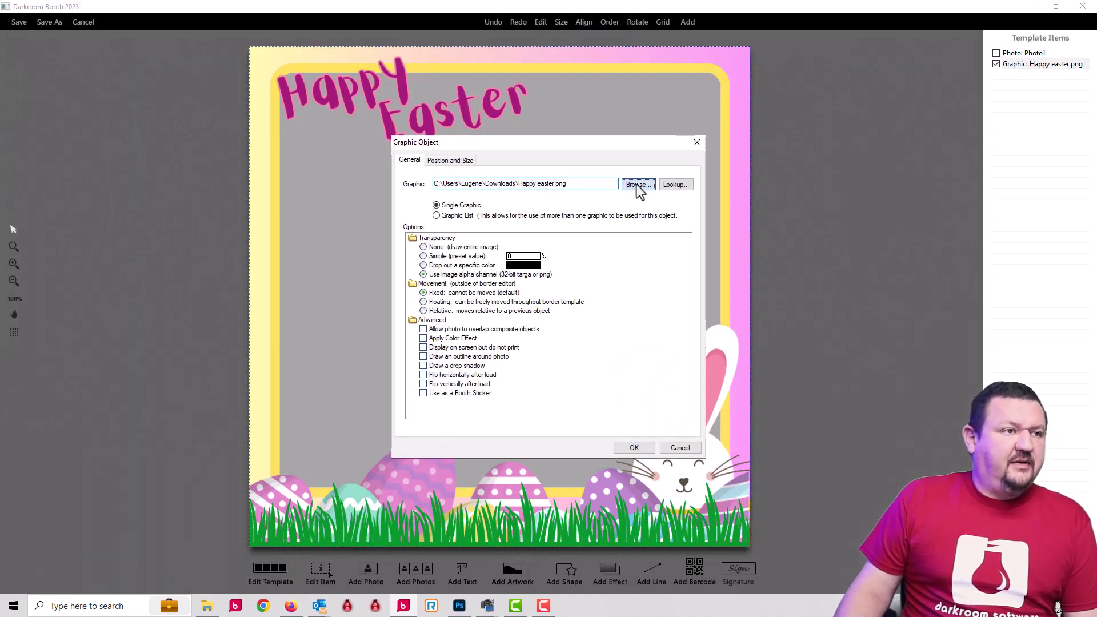
{"action": "left_click", "coordinate": [638, 184]}
{"action": "left_click", "coordinate": [495, 276]}
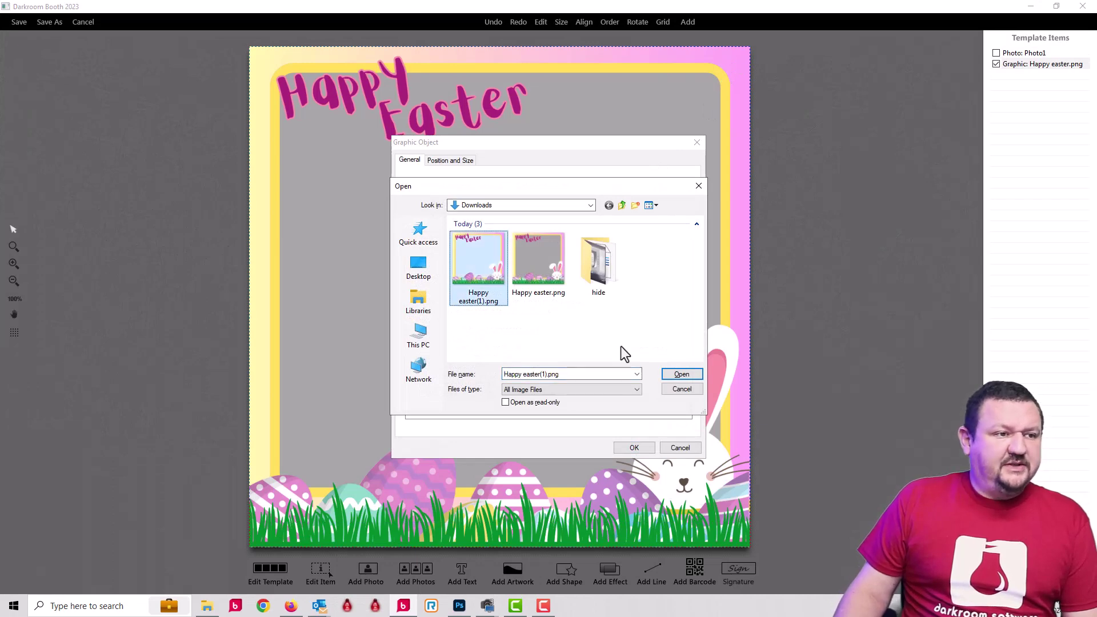
{"action": "left_click", "coordinate": [668, 375]}
{"action": "left_click", "coordinate": [631, 446]}
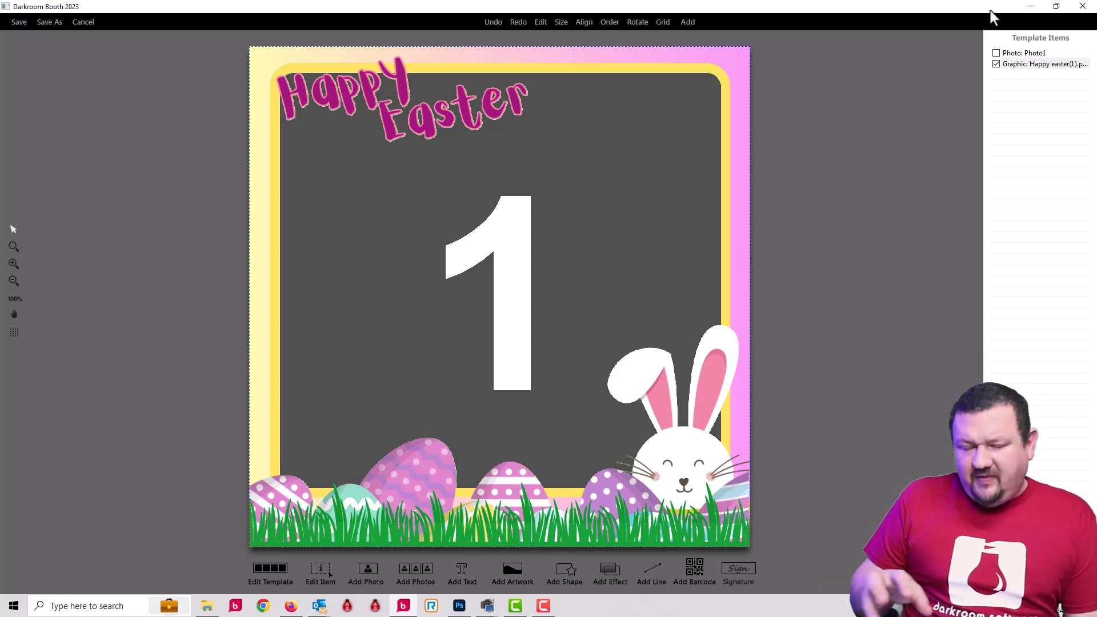
{"action": "left_click", "coordinate": [1031, 7]}
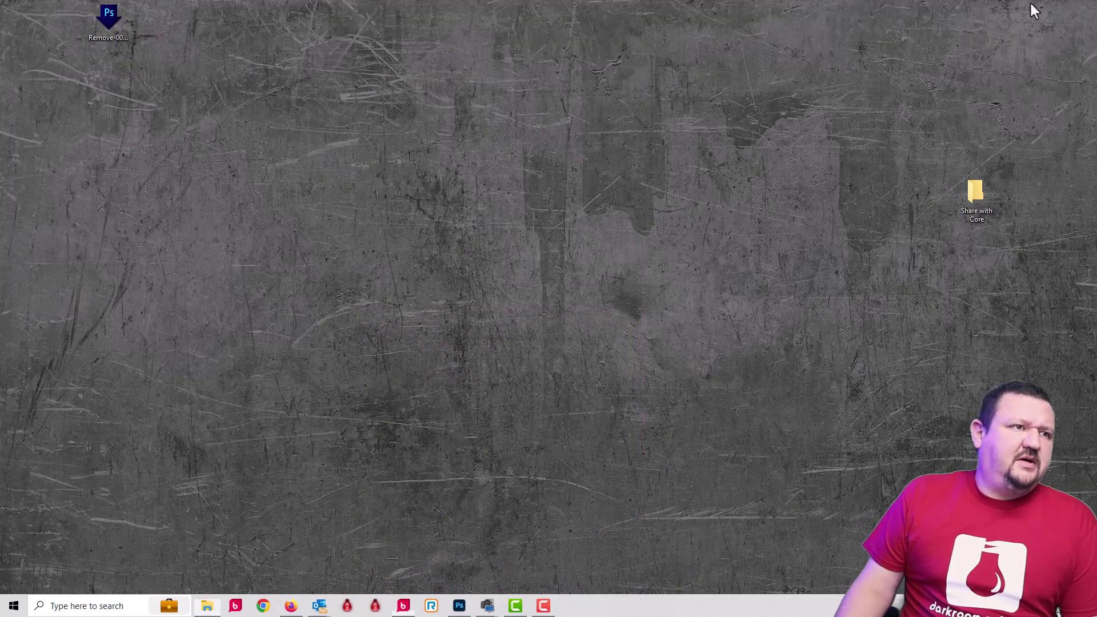
Change the Canva frame's border colour from yellow to turquoise
{"action": "left_click", "coordinate": [291, 606]}
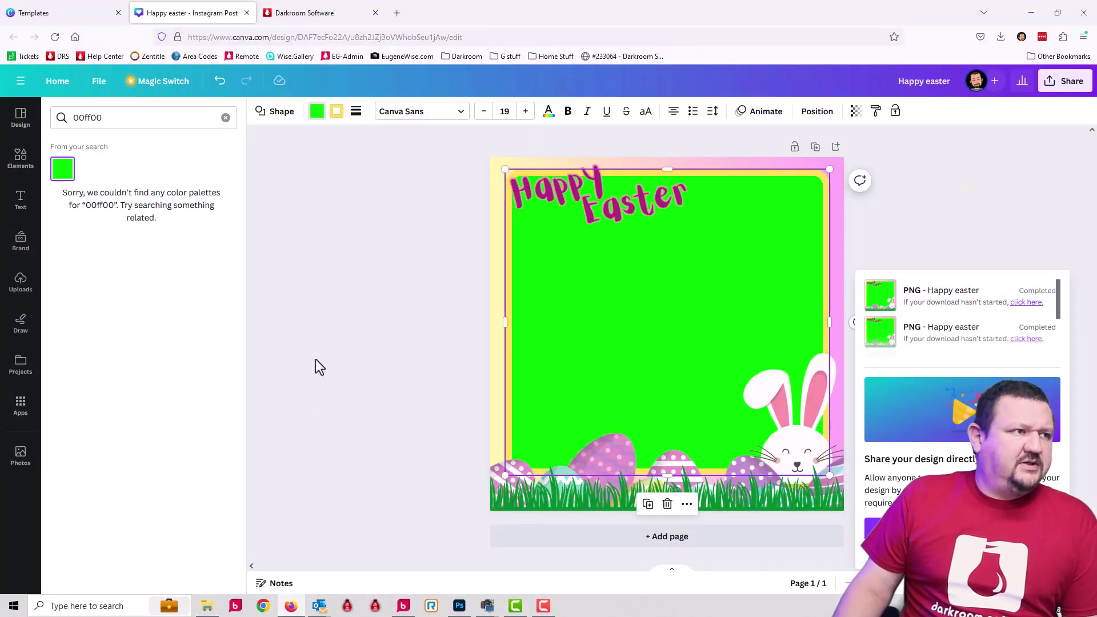
{"action": "left_click", "coordinate": [337, 112]}
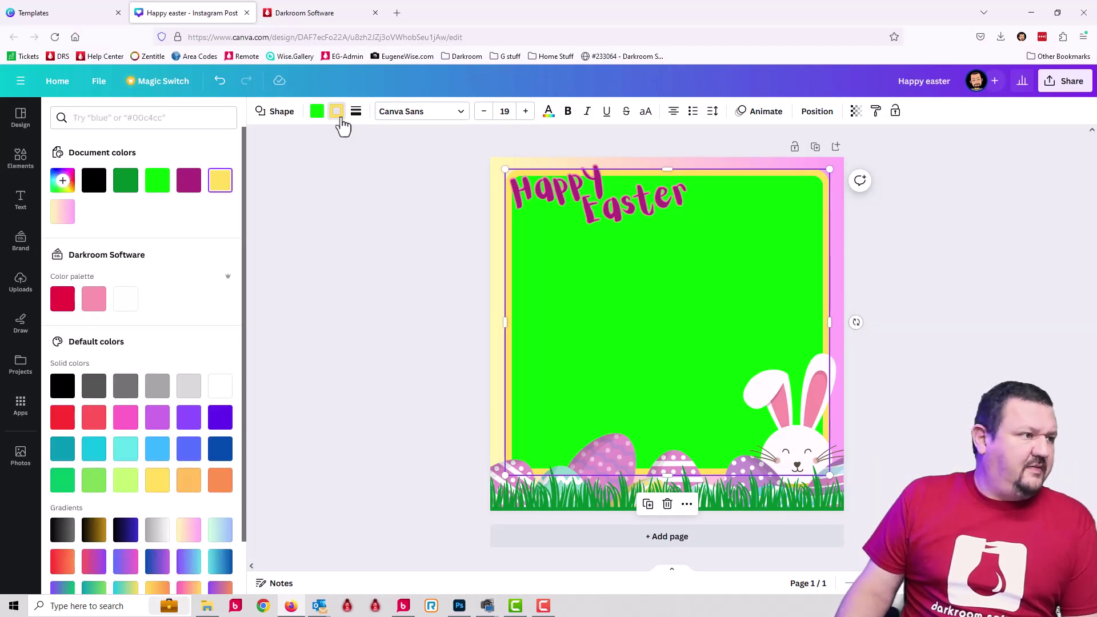
{"action": "left_click", "coordinate": [189, 182]}
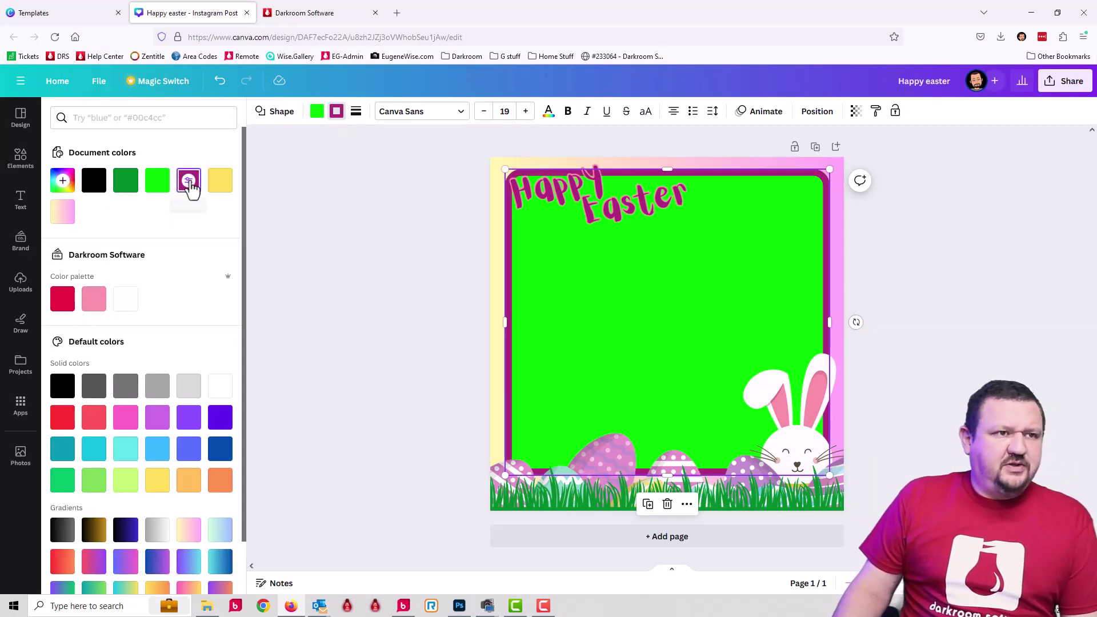
{"action": "left_click", "coordinate": [93, 450]}
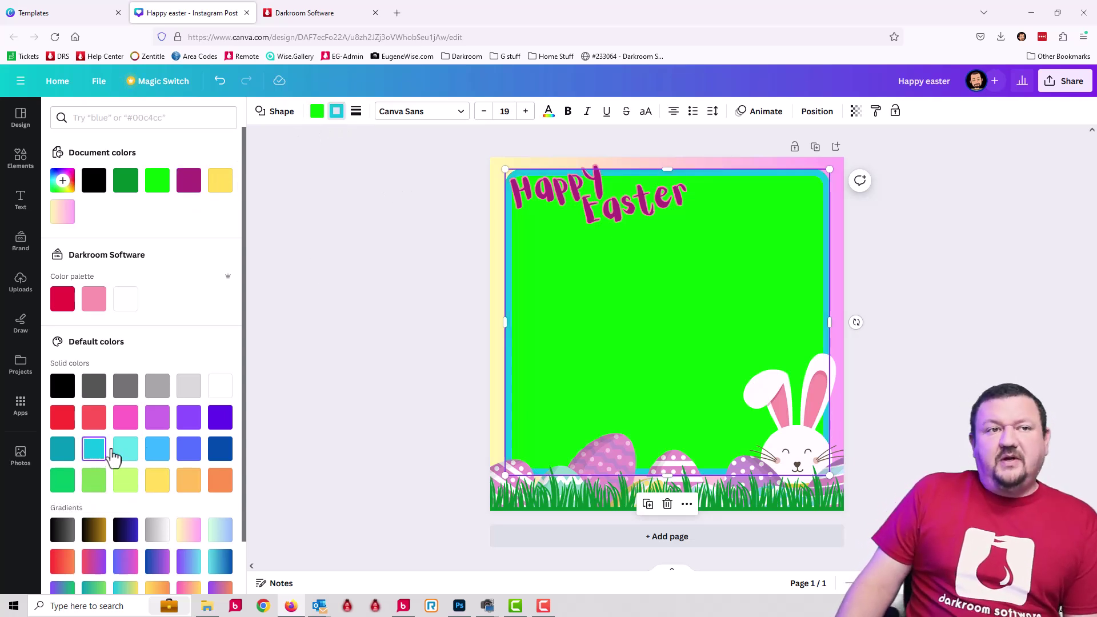
{"action": "key", "text": "Escape"}
Download the turquoise-bordered design as a PNG
{"action": "left_click", "coordinate": [1065, 83]}
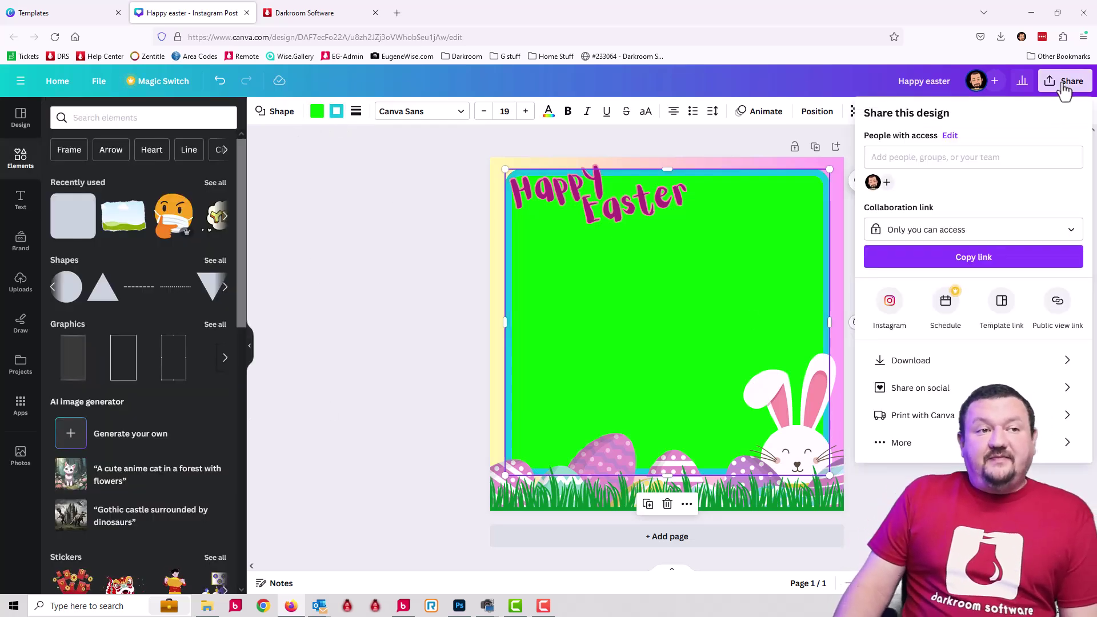
{"action": "left_click", "coordinate": [932, 361]}
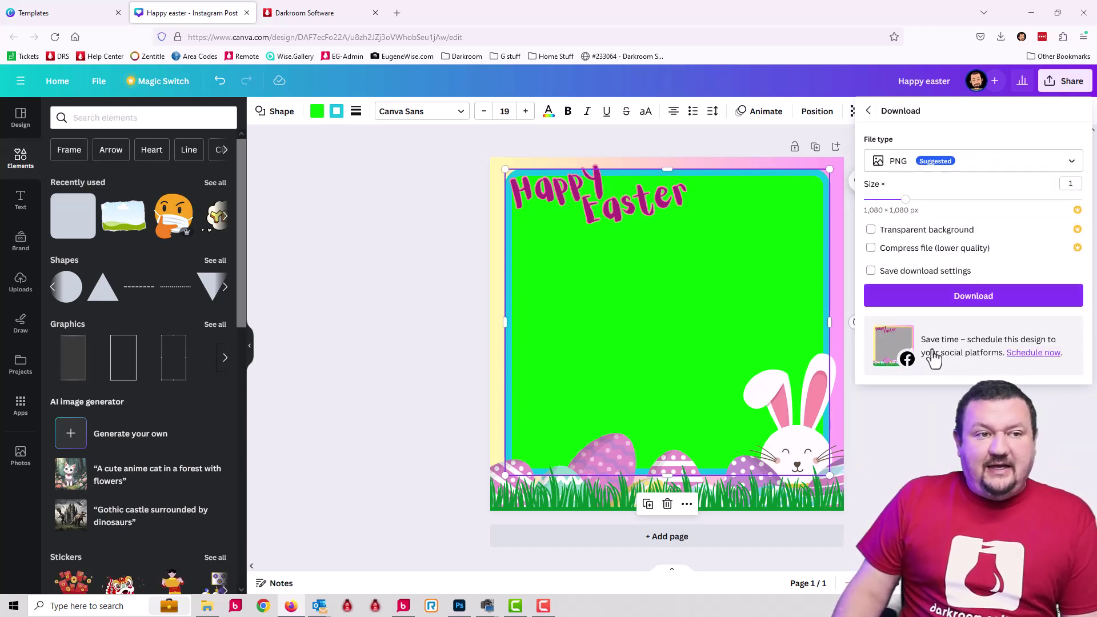
{"action": "left_click", "coordinate": [943, 296]}
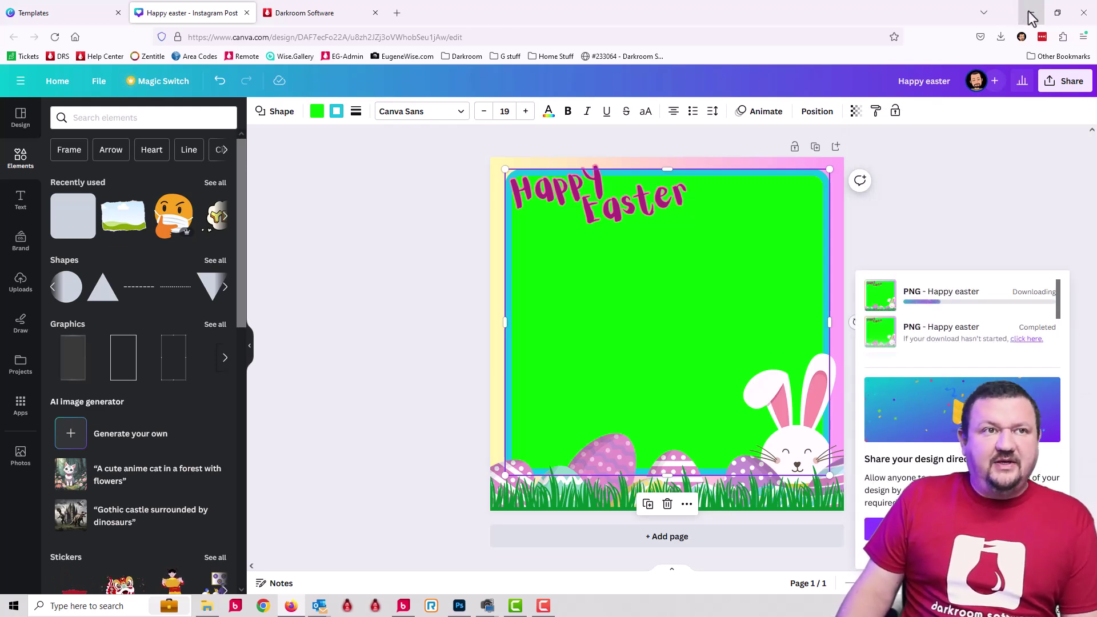
Move the Remove-00FF00 droplet lower on the desktop
{"action": "left_click", "coordinate": [1030, 12]}
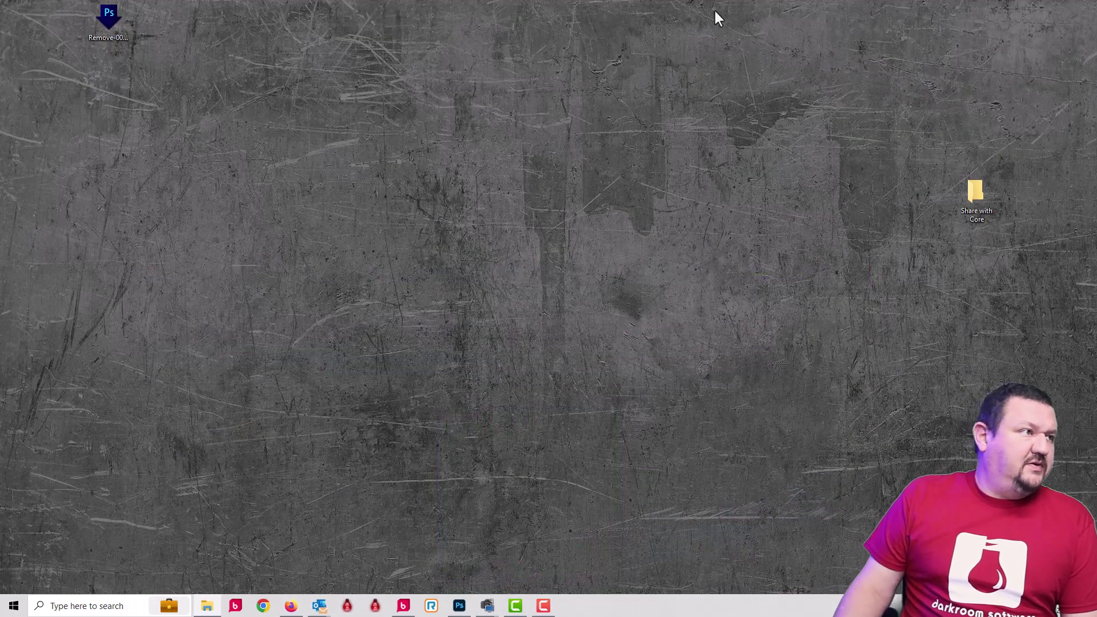
{"action": "left_click_drag", "start_coordinate": [109, 18], "coordinate": [122, 137]}
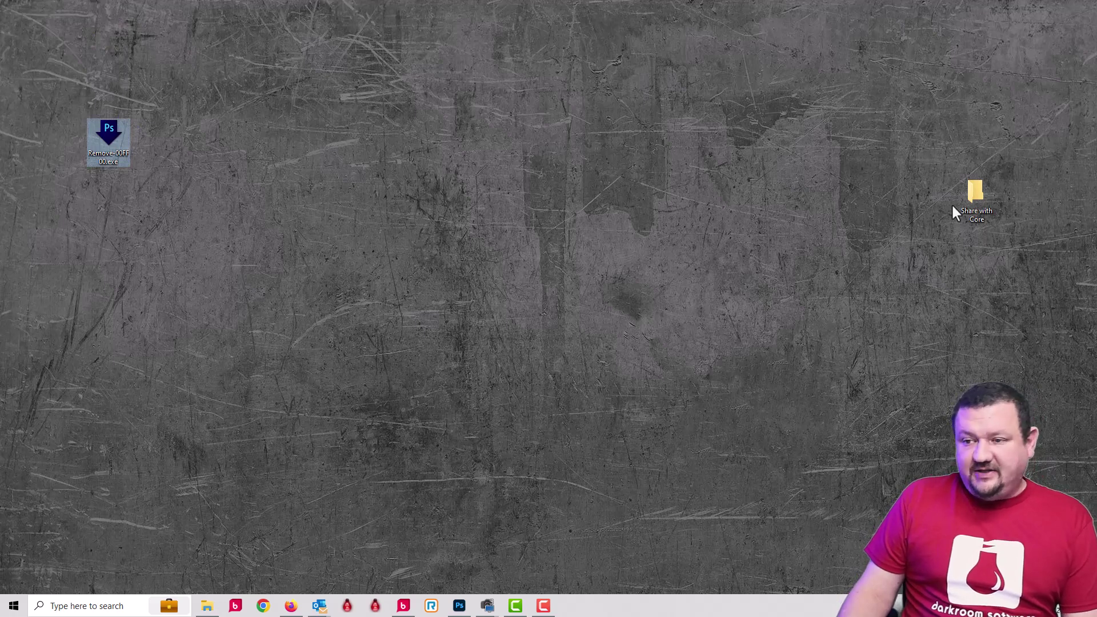
{"action": "left_click", "coordinate": [997, 400]}
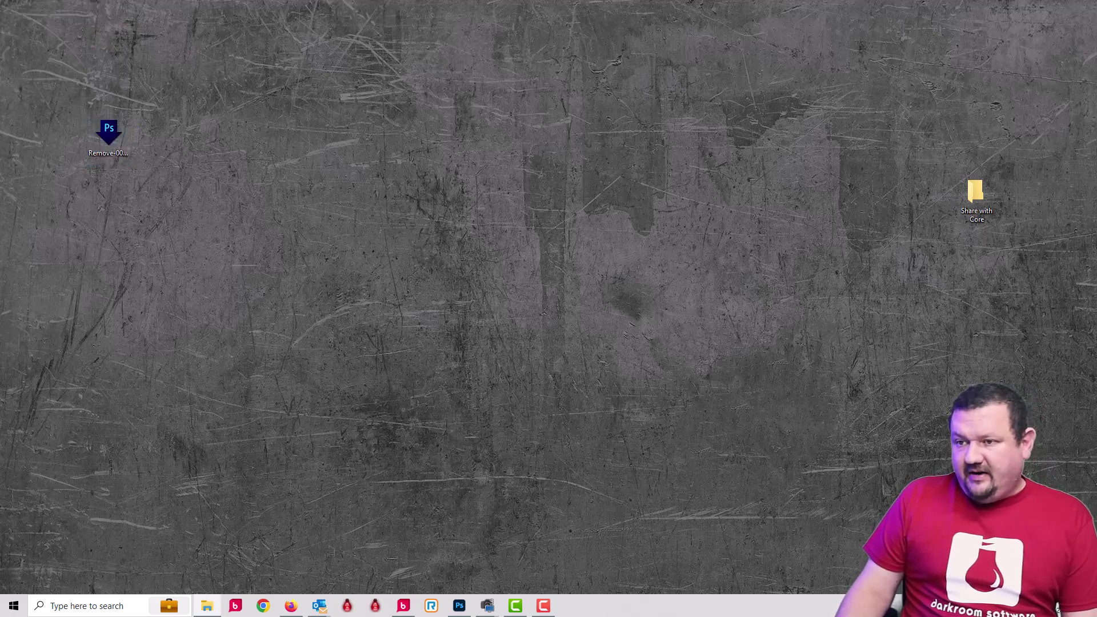
Process Happy easter(2).png from Downloads with the Remove-00FF00 droplet and preview the transparent result
{"action": "left_click", "coordinate": [207, 606]}
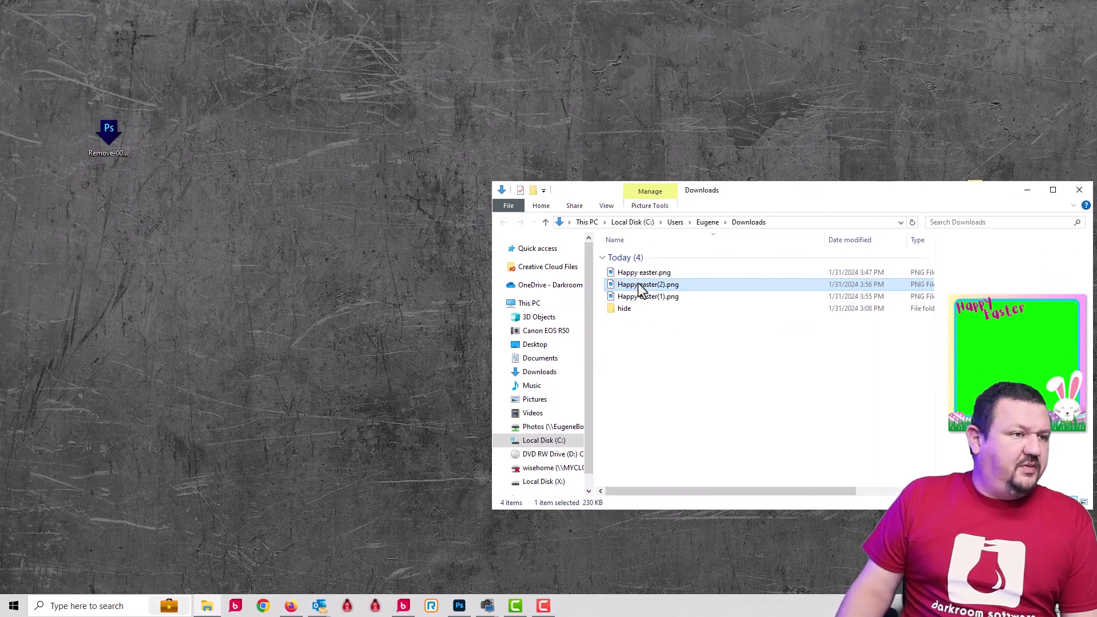
{"action": "left_click_drag", "start_coordinate": [462, 262], "coordinate": [113, 140]}
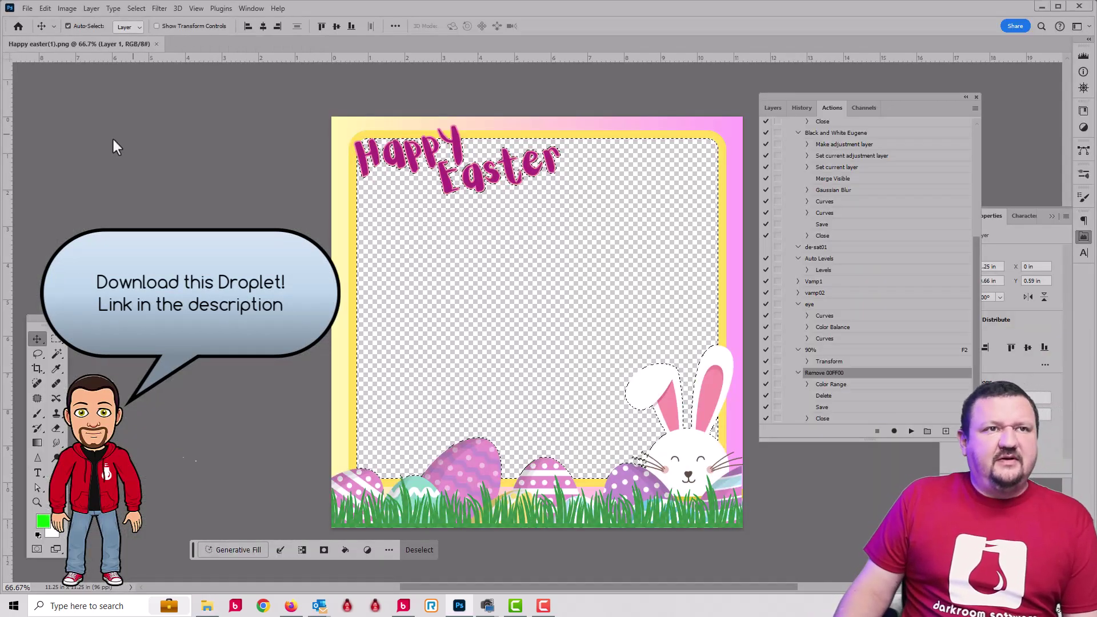
{"action": "left_click", "coordinate": [1042, 6]}
{"action": "left_click", "coordinate": [663, 285]}
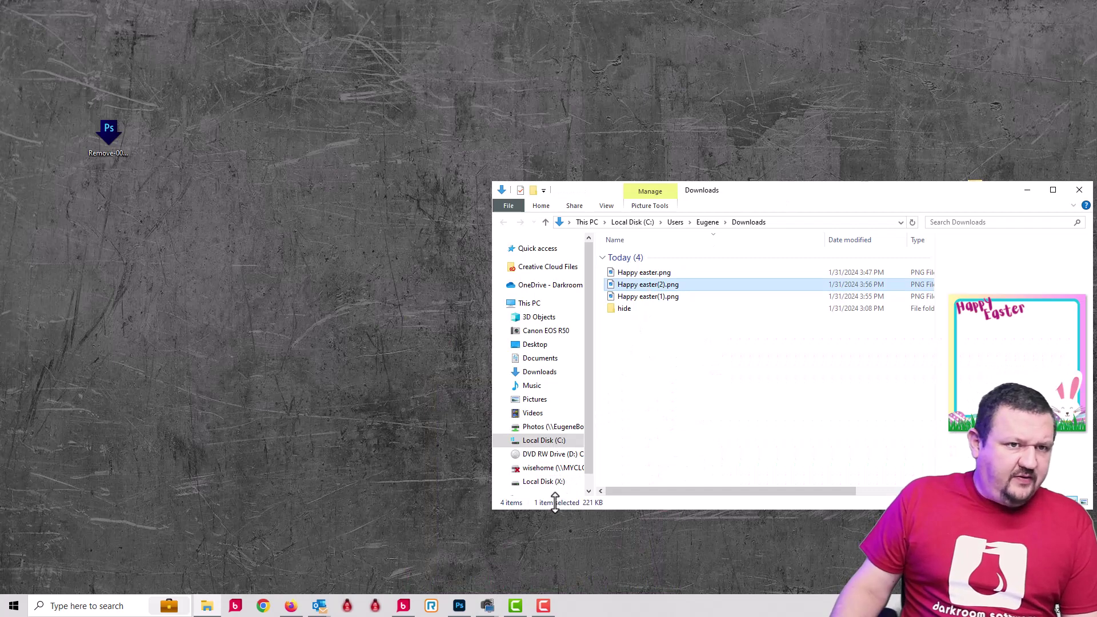
Delete the old yellow-bordered Happy Easter graphic from the Darkroom Booth template
{"action": "left_click", "coordinate": [404, 606]}
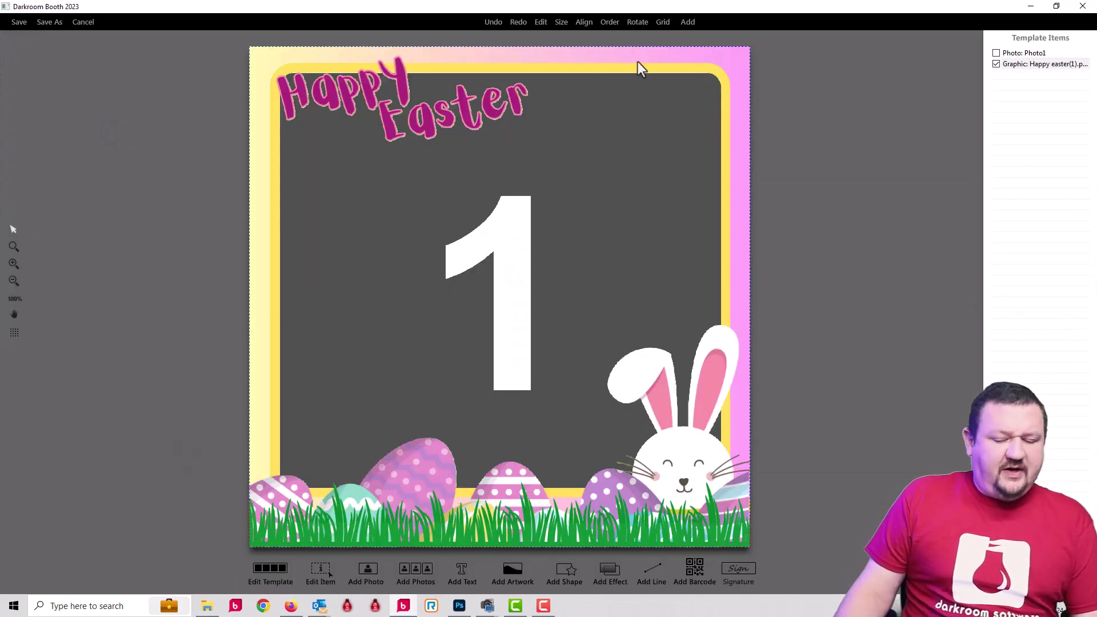
{"action": "key", "text": "Delete"}
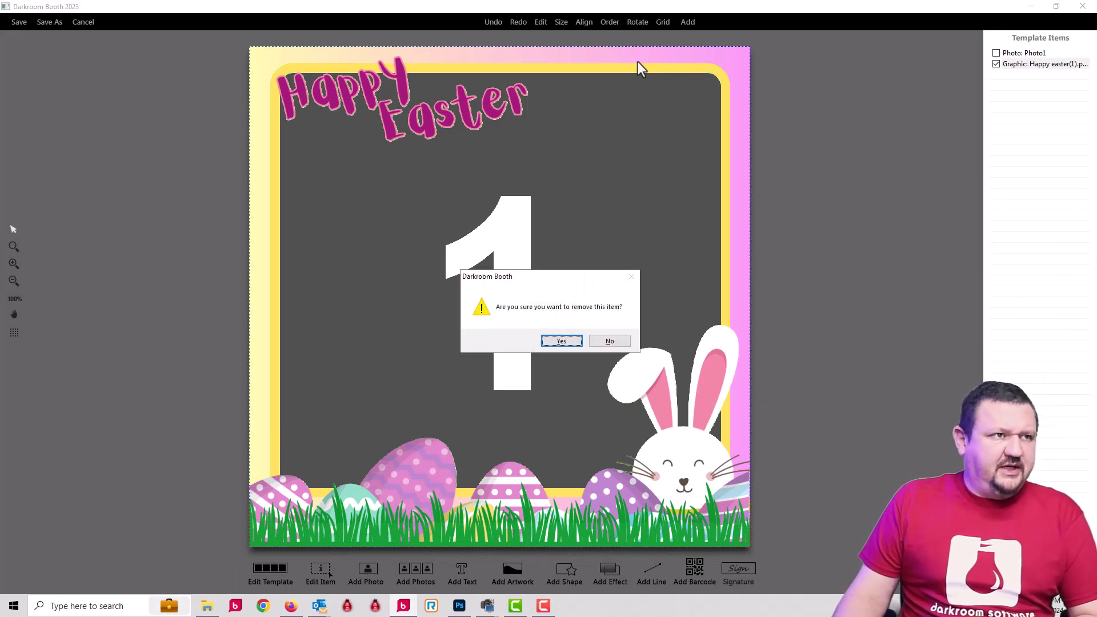
{"action": "key", "text": "Return"}
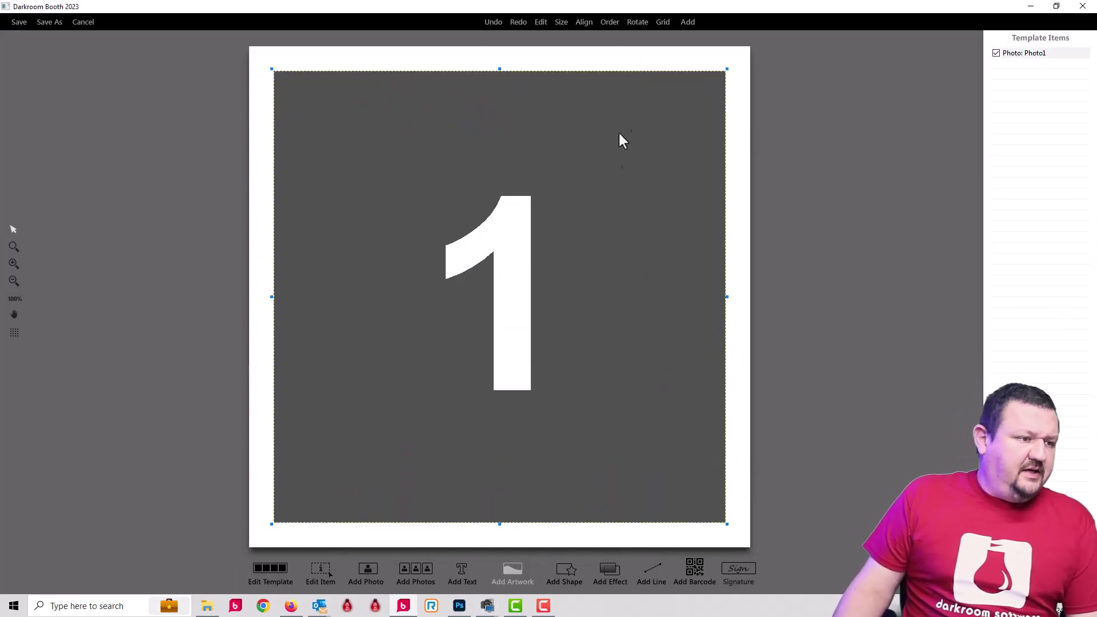
Add Happy easter(2).png as a new graphic using its image alpha channel
{"action": "left_click", "coordinate": [509, 570]}
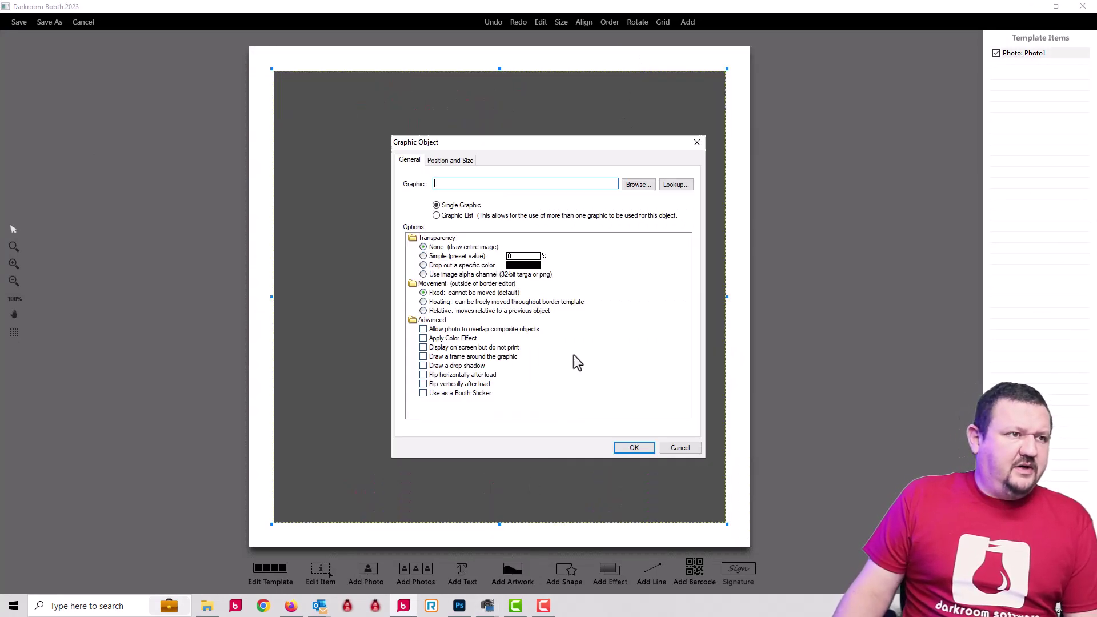
{"action": "left_click", "coordinate": [630, 181]}
{"action": "left_click", "coordinate": [483, 291]}
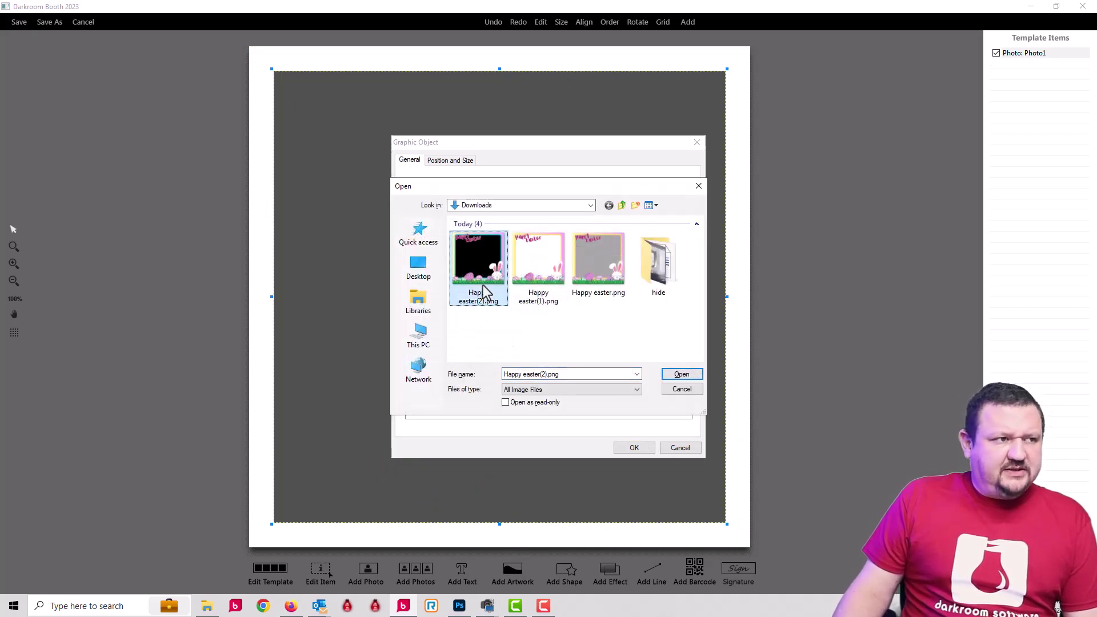
{"action": "left_click", "coordinate": [680, 374]}
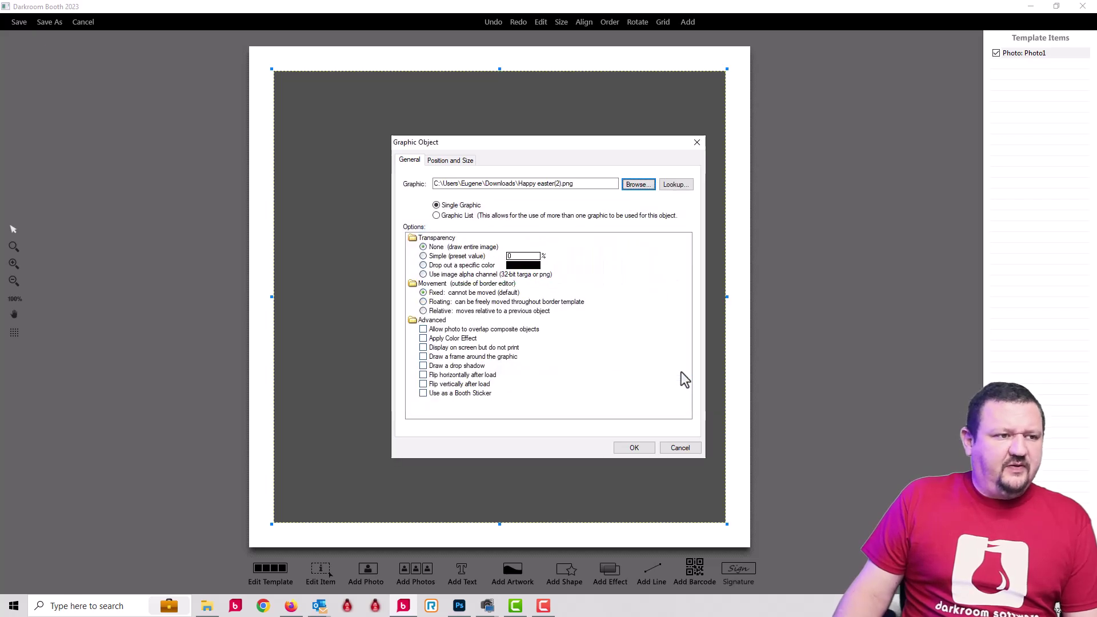
{"action": "left_click", "coordinate": [469, 274]}
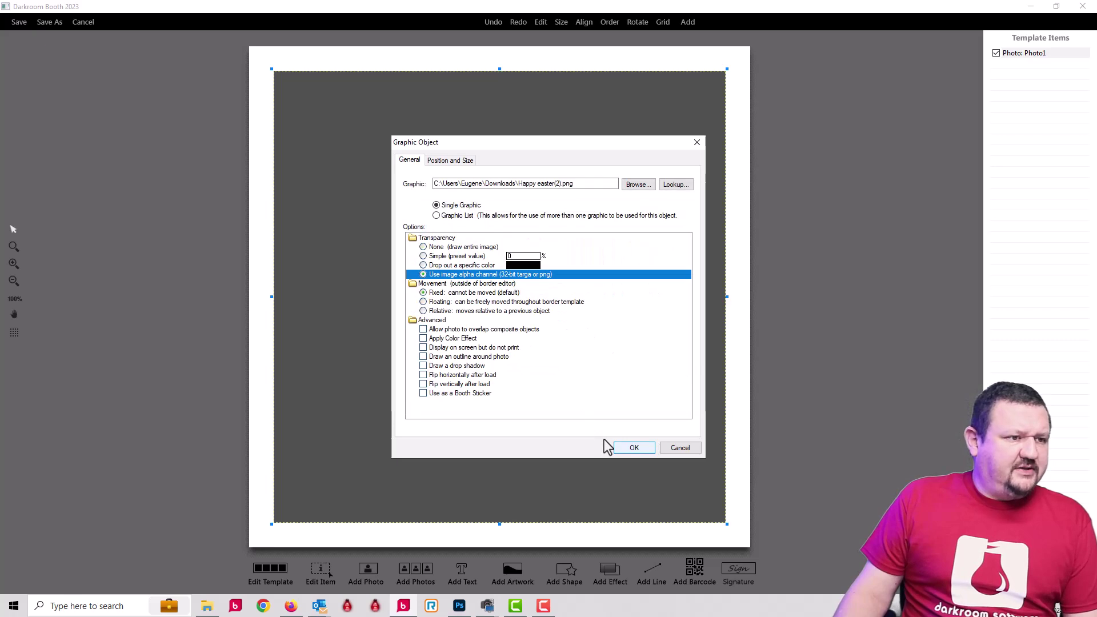
{"action": "left_click", "coordinate": [630, 449]}
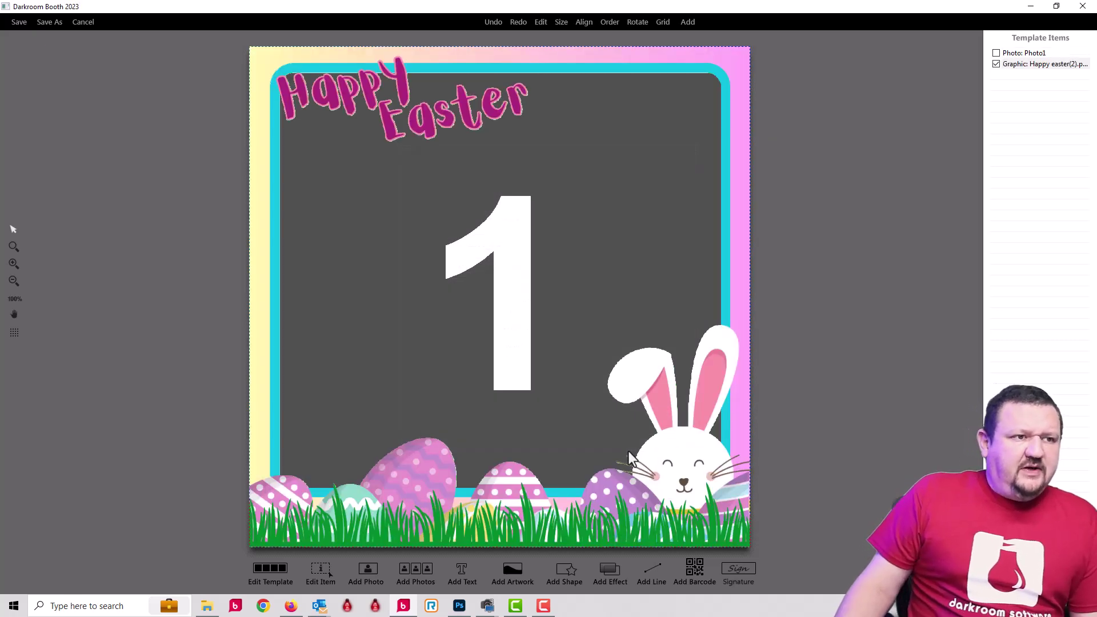